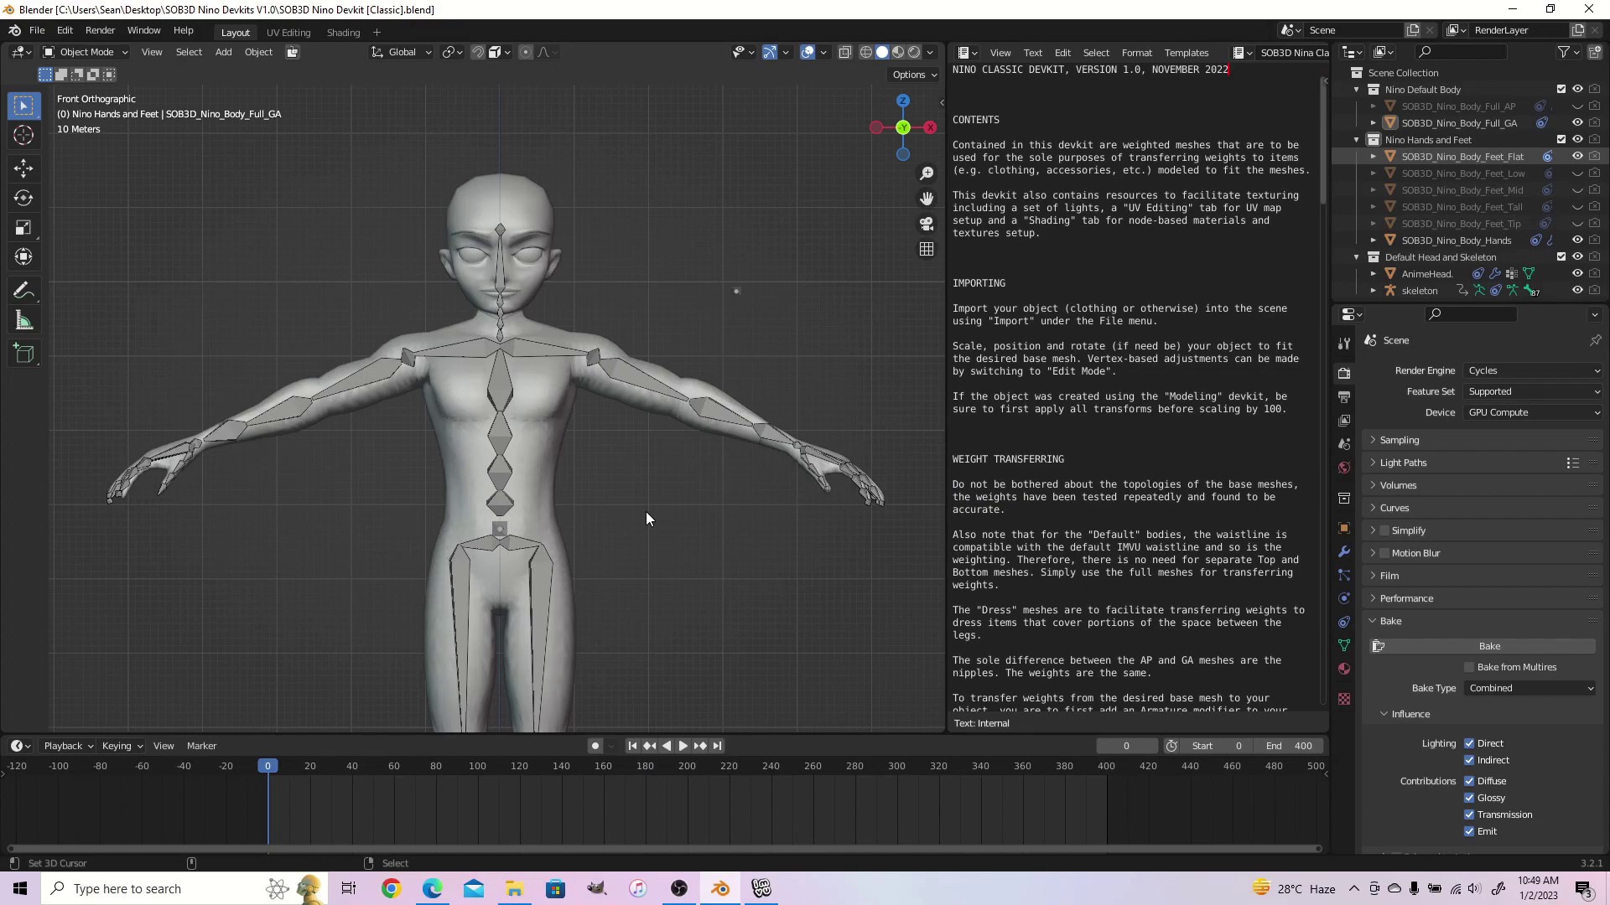
Step: Import the tutorial shirt from FBX and apply all its transforms
scroll(645, 518, up, 3)
scroll(645, 518, down, 2)
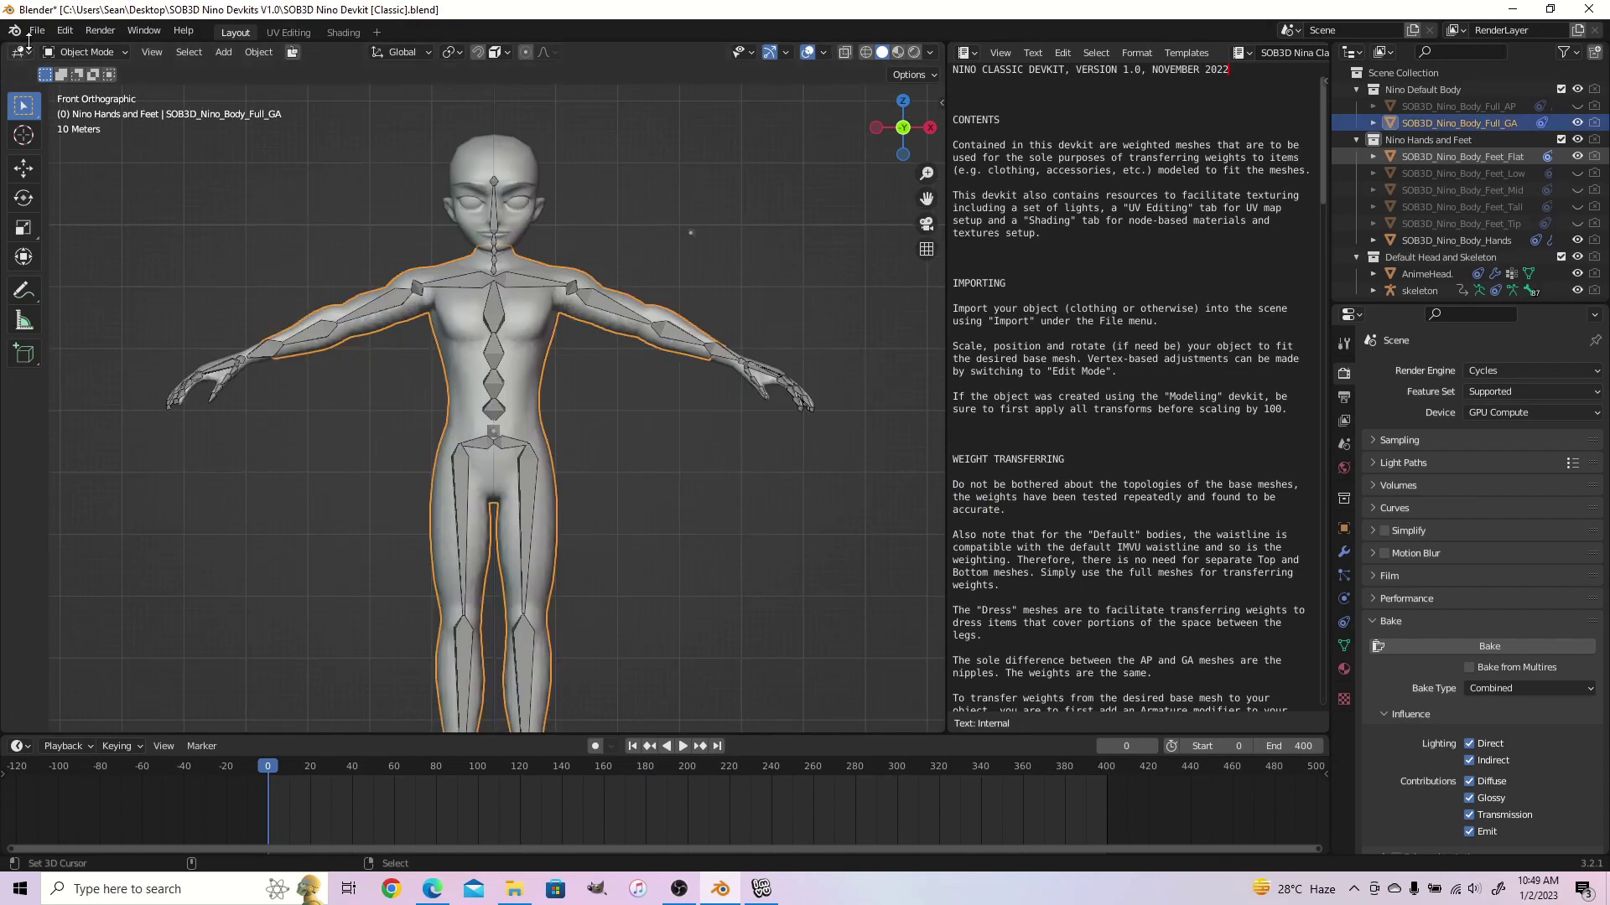
click(36, 31)
mouse_move(93, 282)
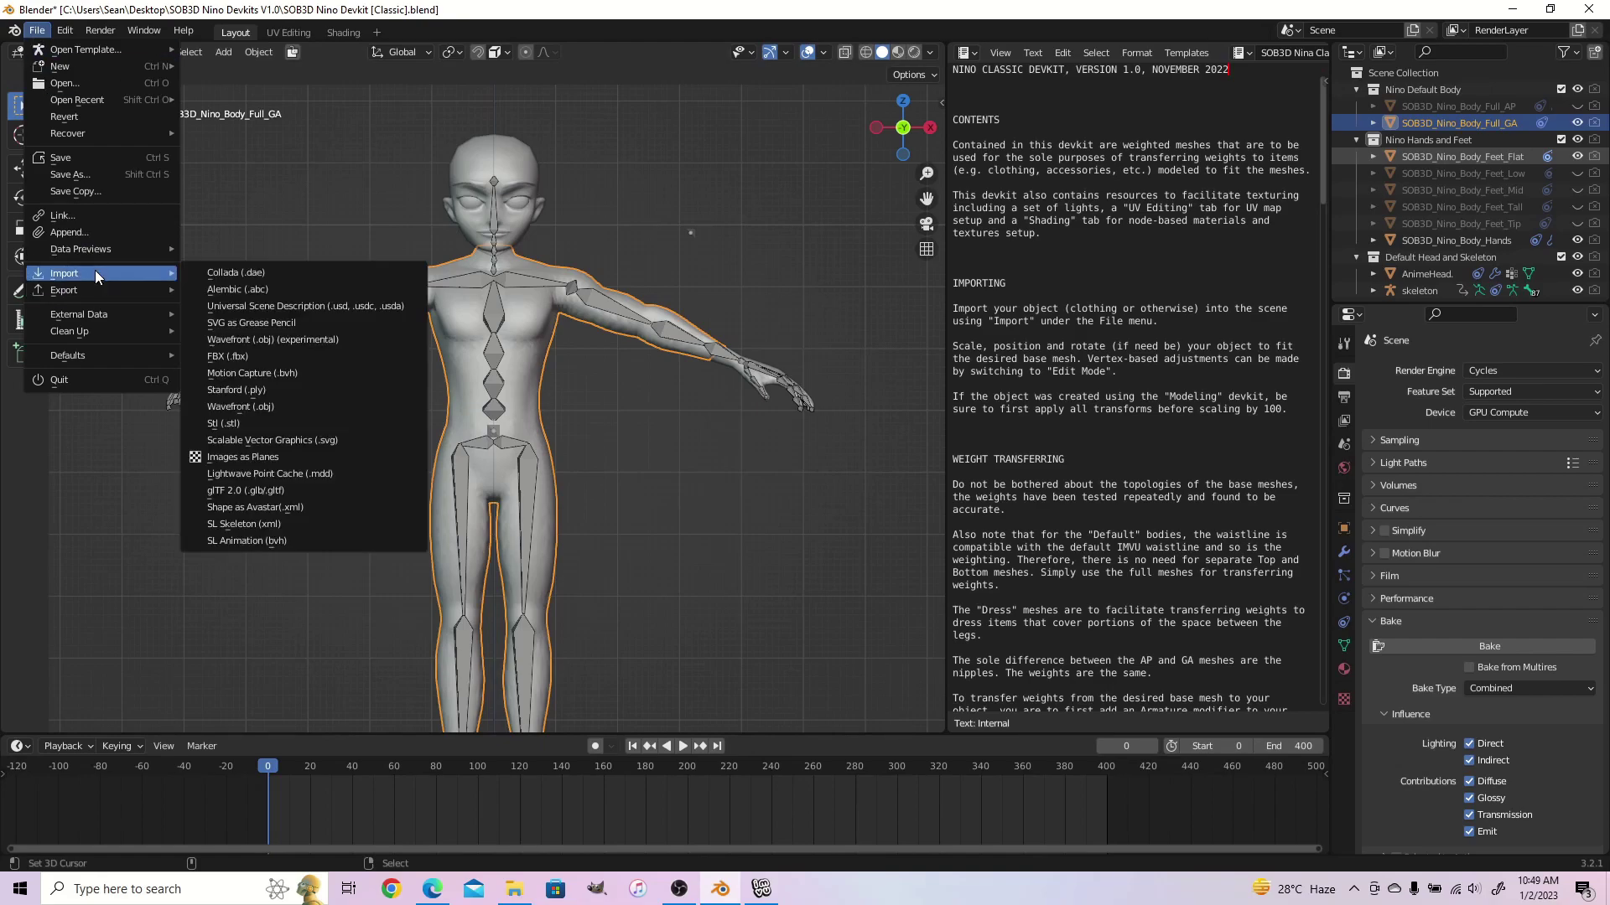
click(307, 354)
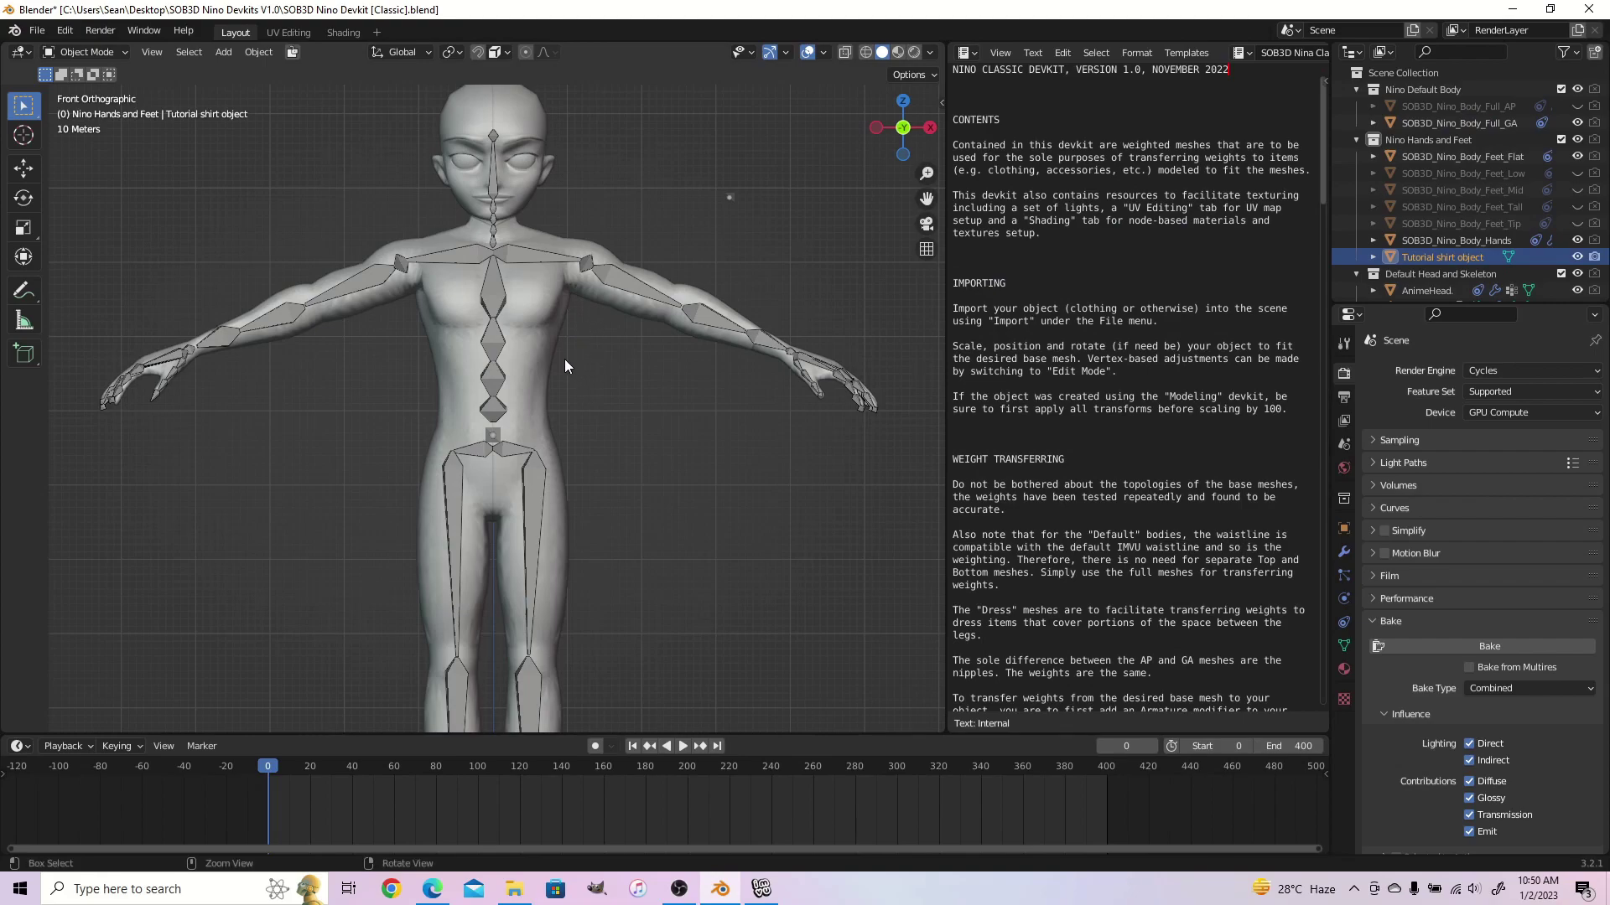
key(ctrl+a)
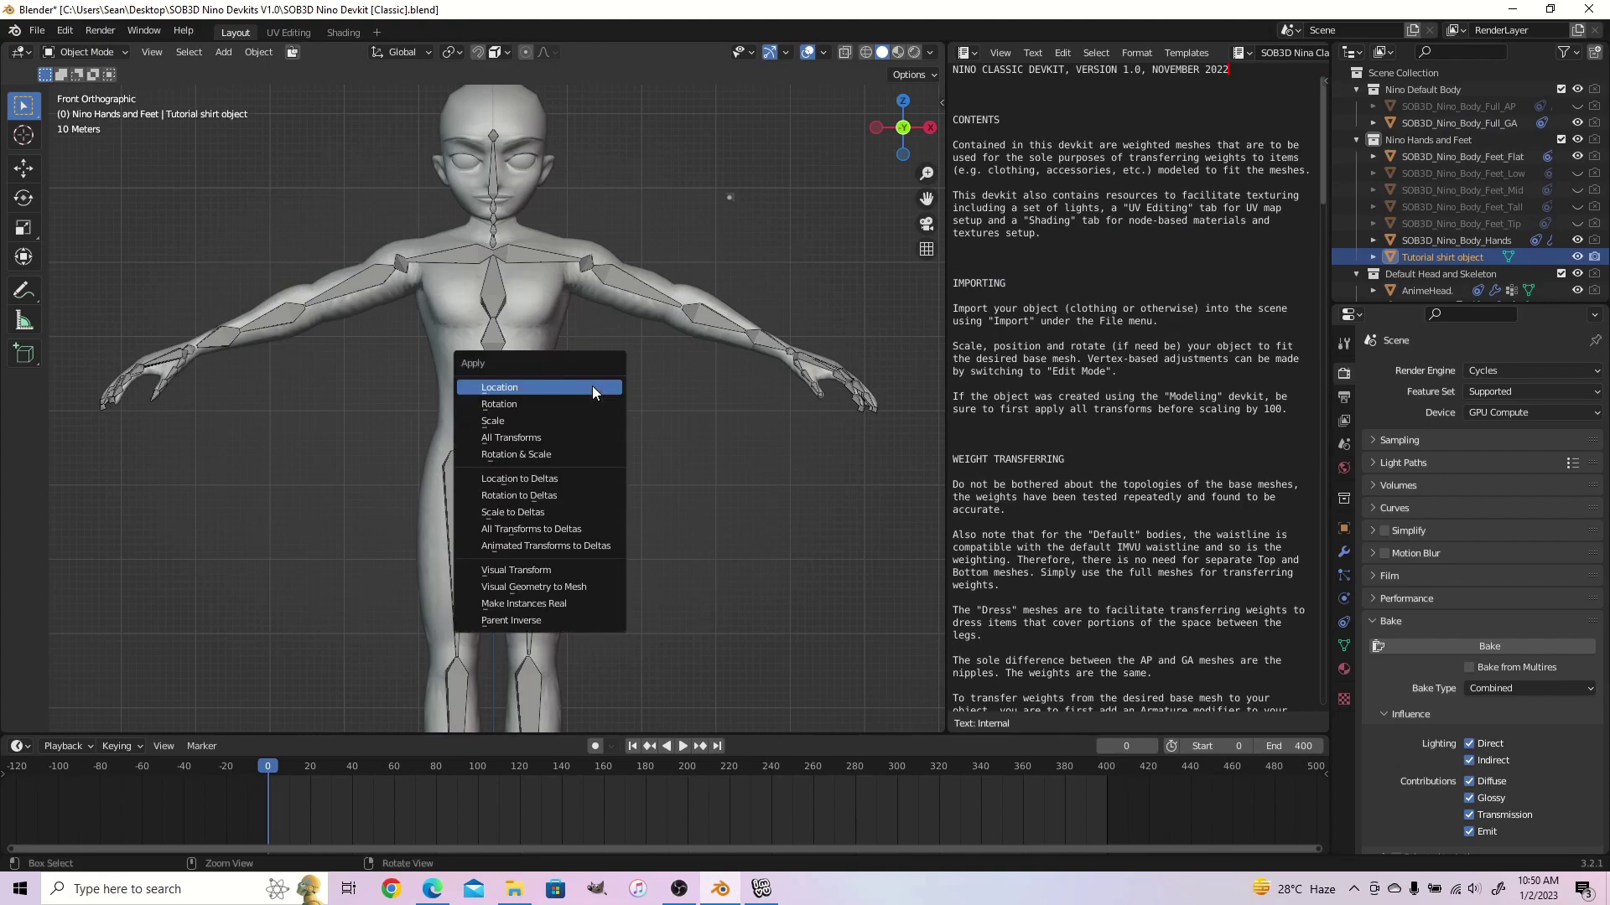
click(571, 441)
Step: Scale the shirt by 100 and transfer the body's weights using Nearest Face Interpolated mapping
text(s)
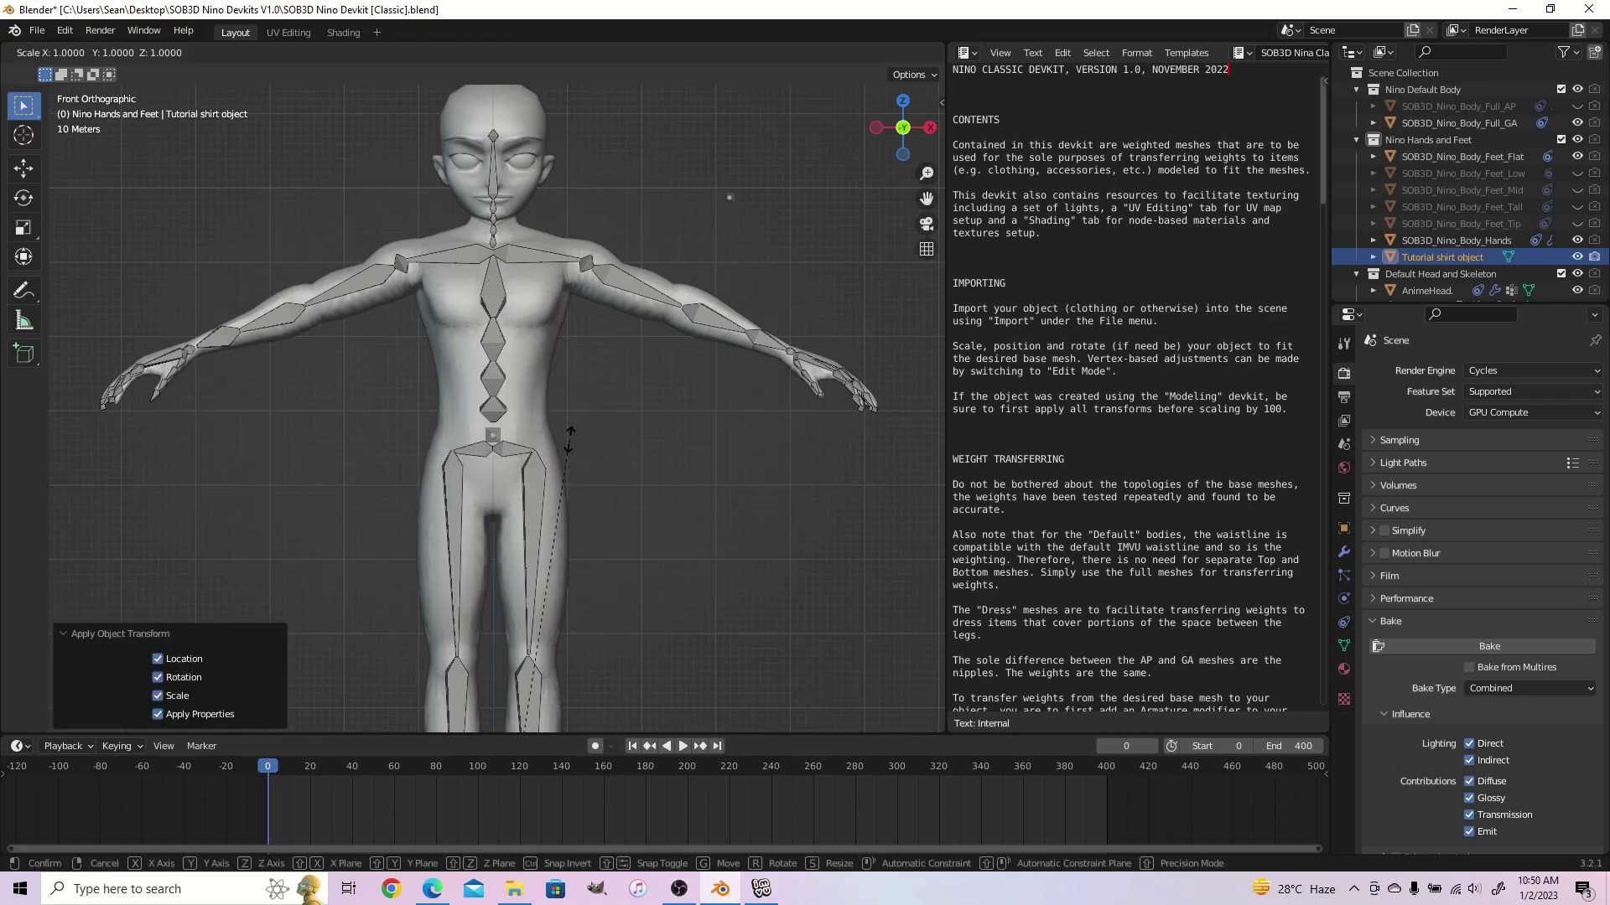
text(100)
key(Return)
scroll(617, 481, up, 5)
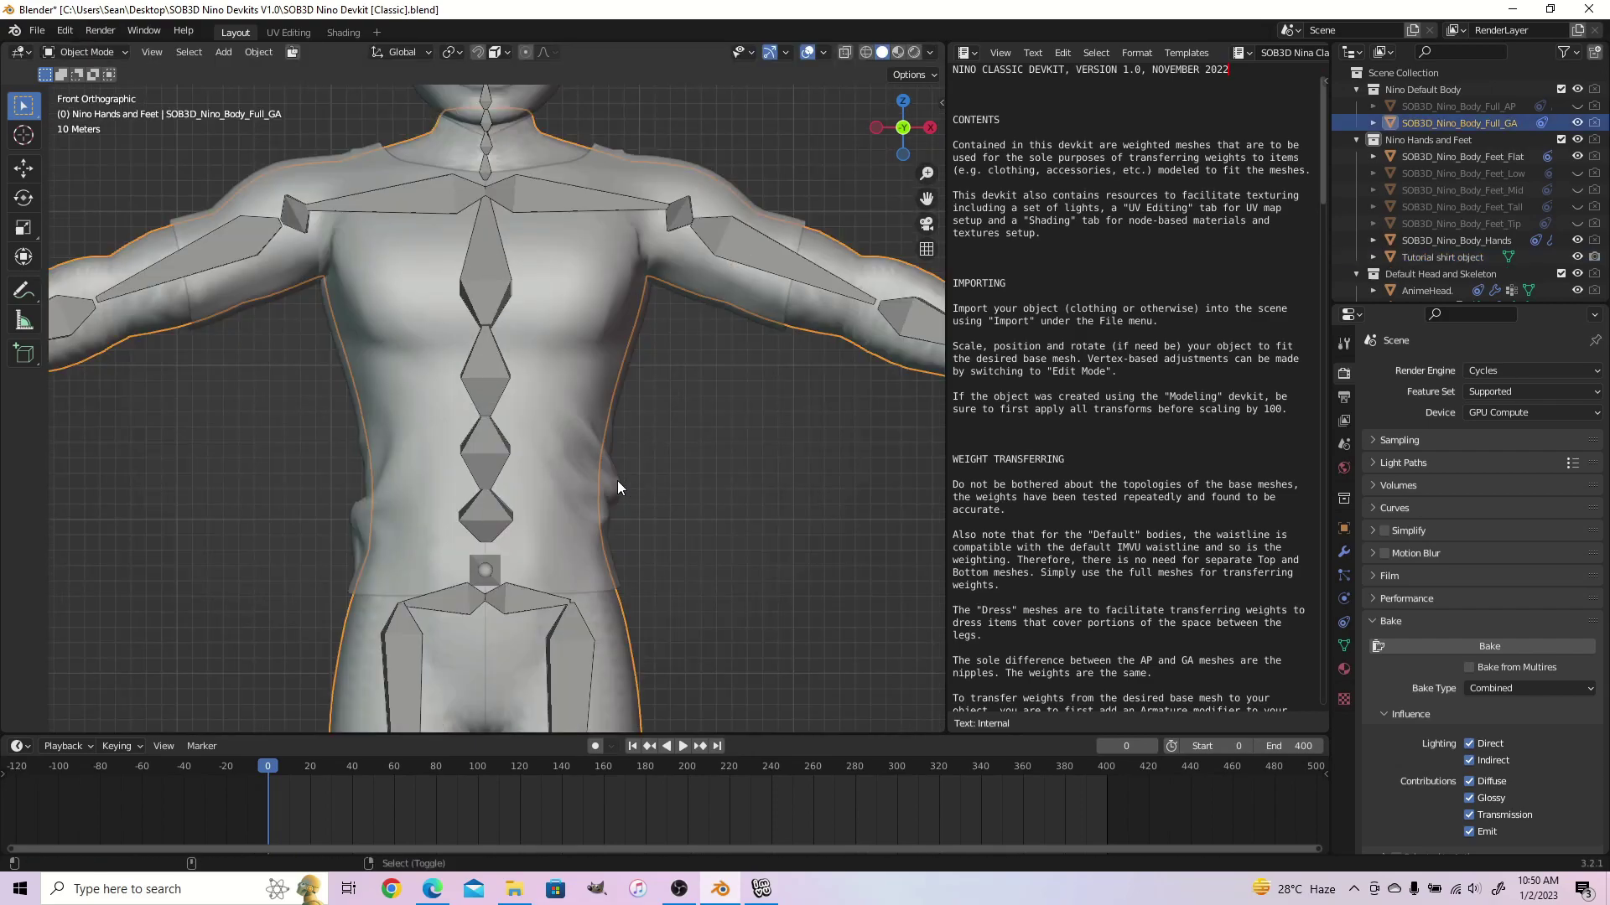
key(ctrl+Tab)
click(230, 52)
click(277, 267)
click(223, 567)
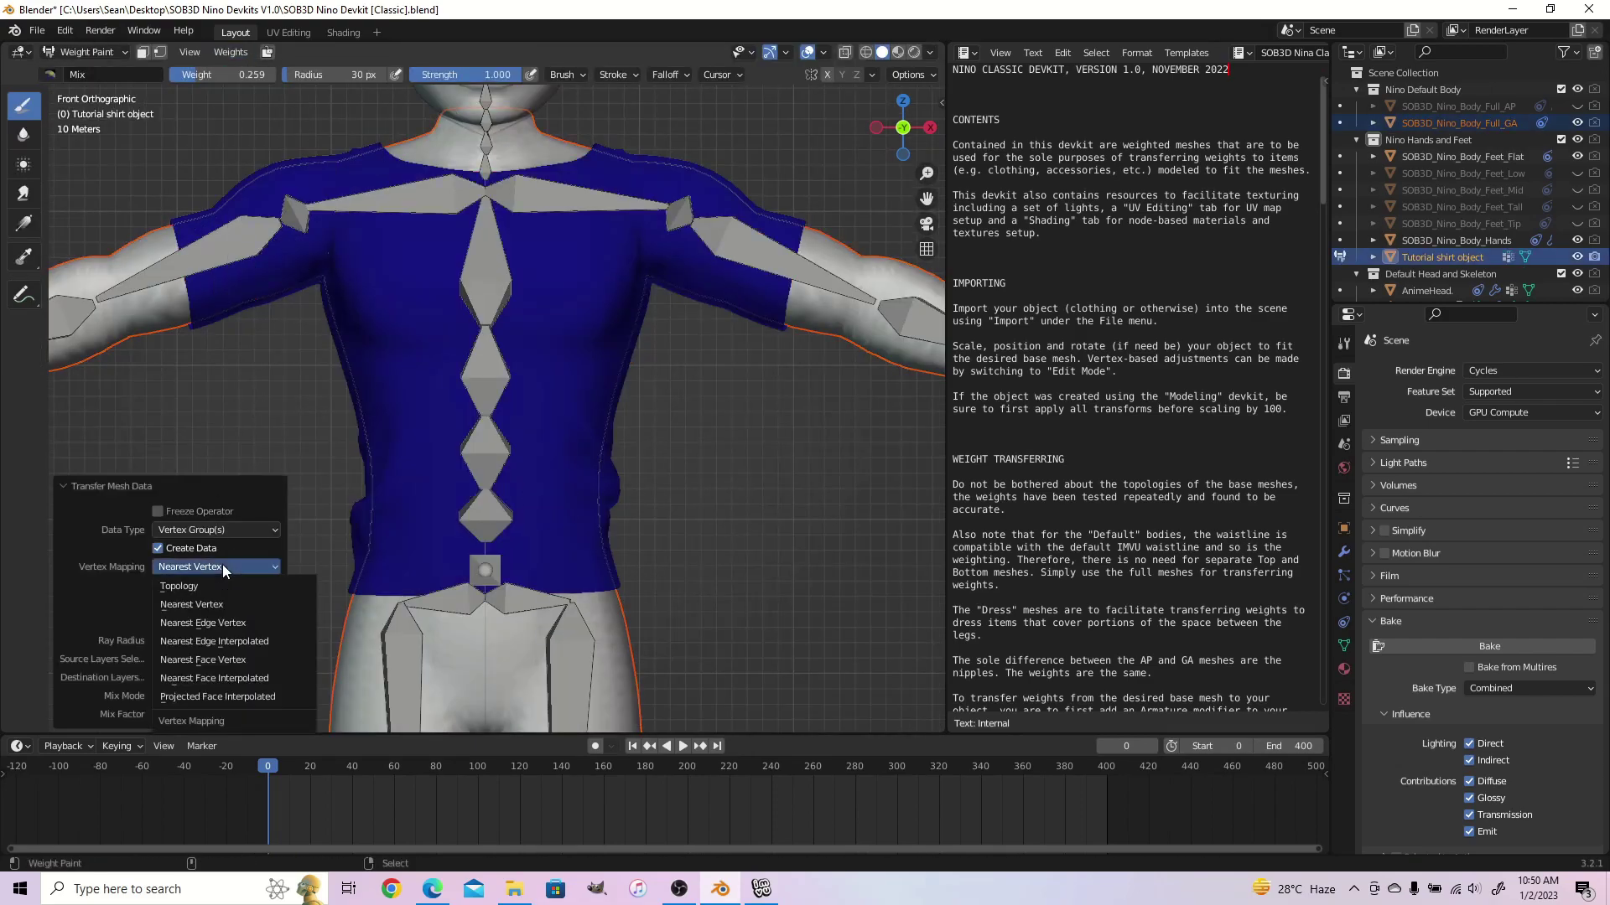
click(243, 677)
Step: In Object Mode with only the shirt selected, add an Armature modifier bound to the skeleton
key(ctrl+Tab)
click(591, 541)
click(580, 356)
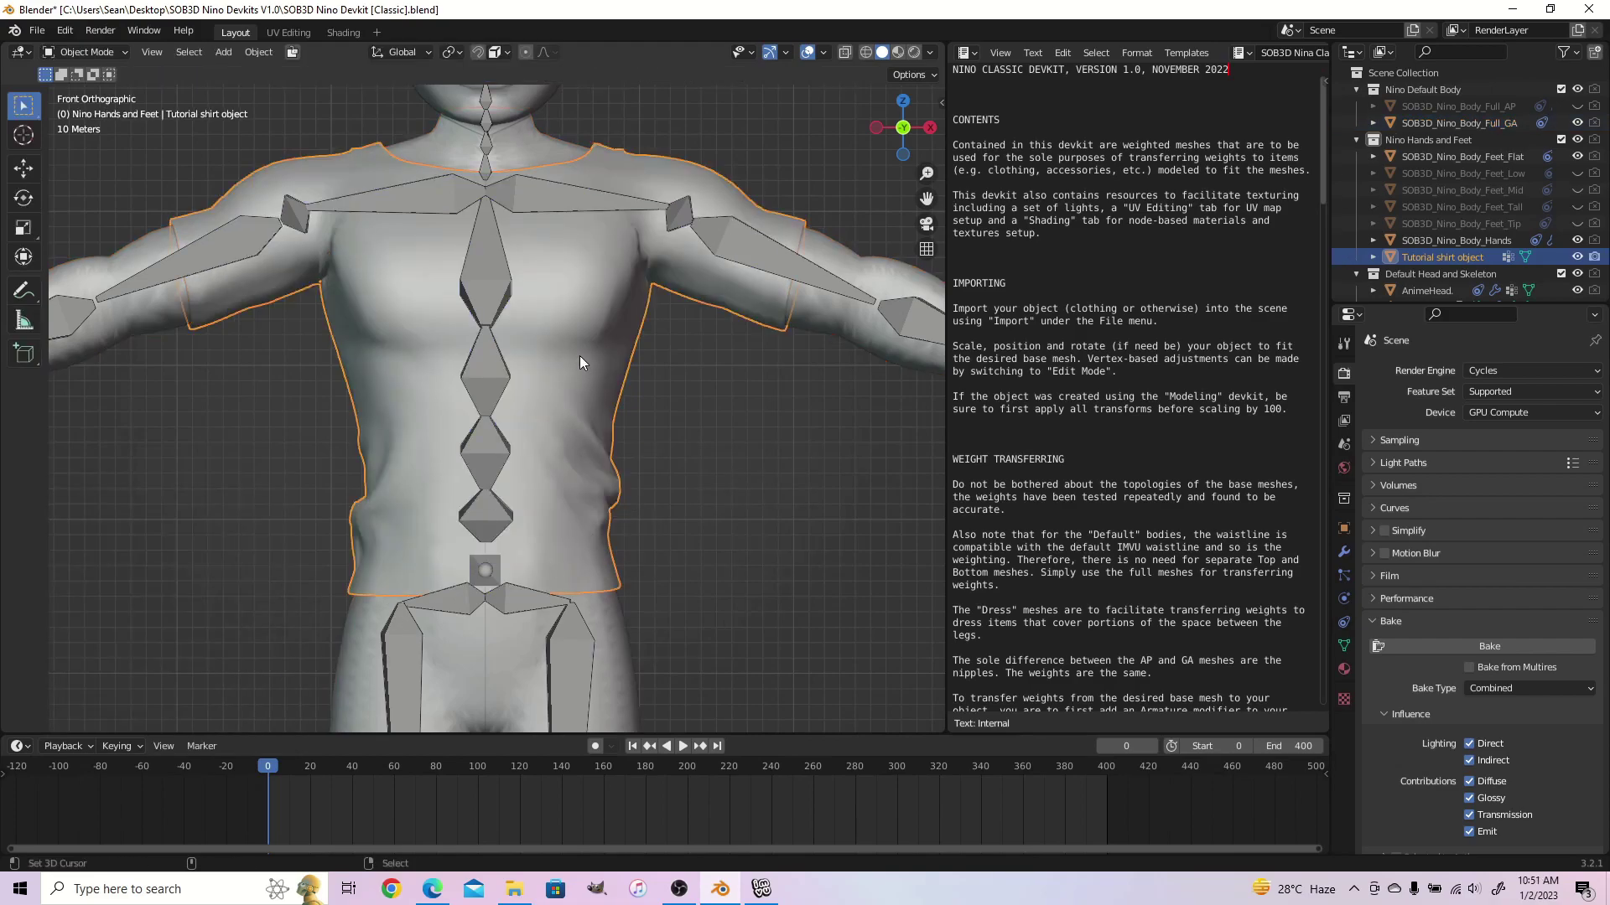
click(1342, 552)
click(1408, 371)
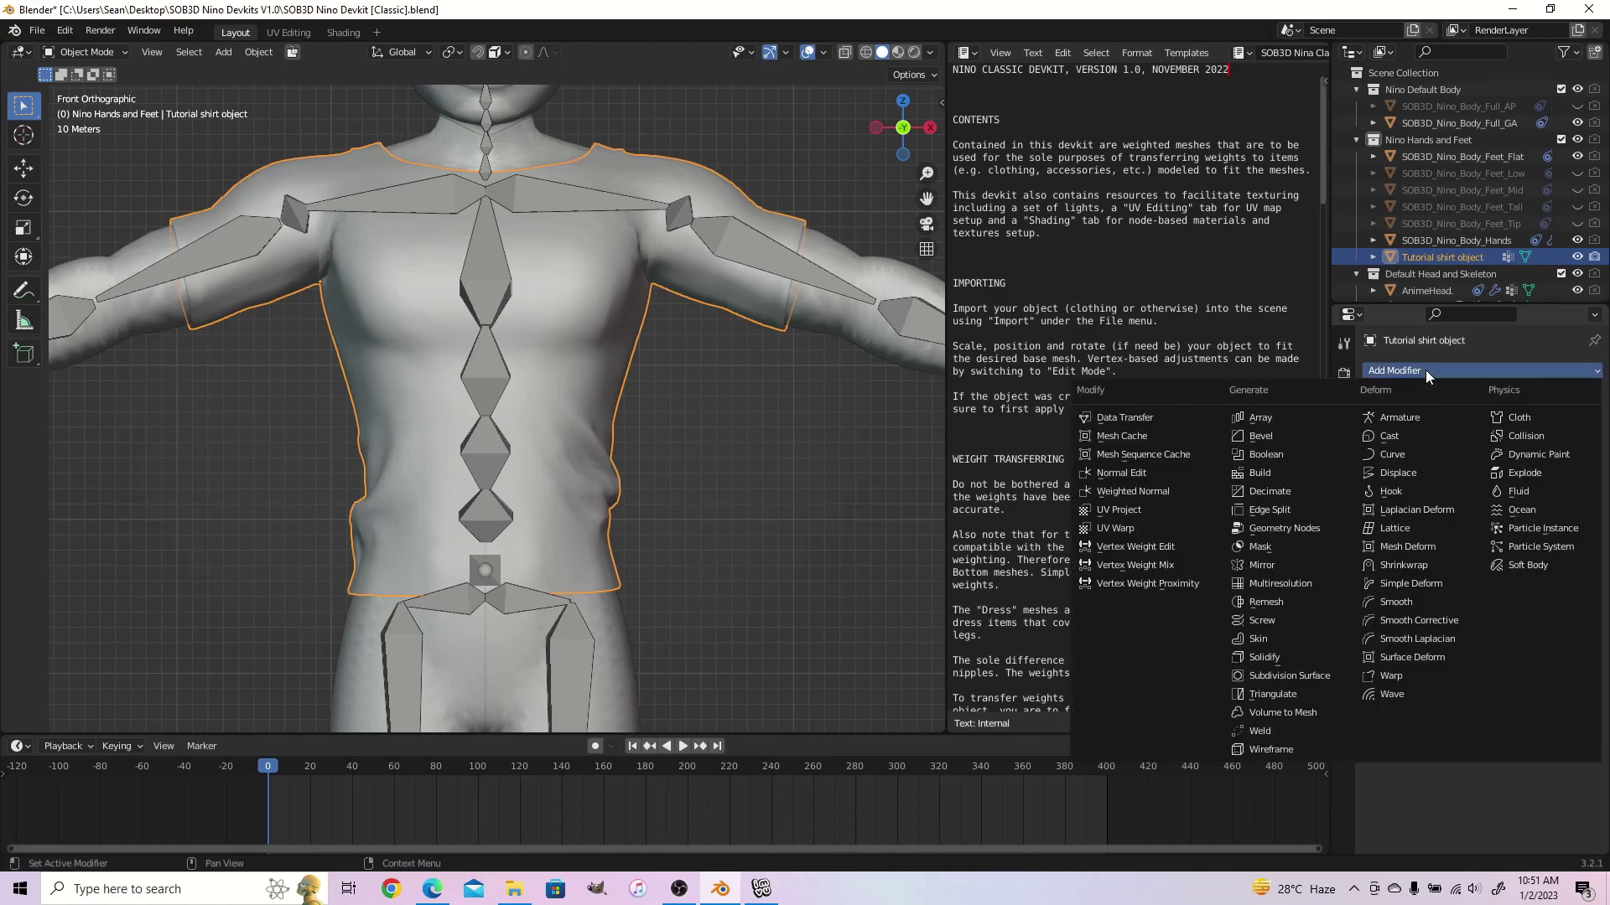
click(1407, 415)
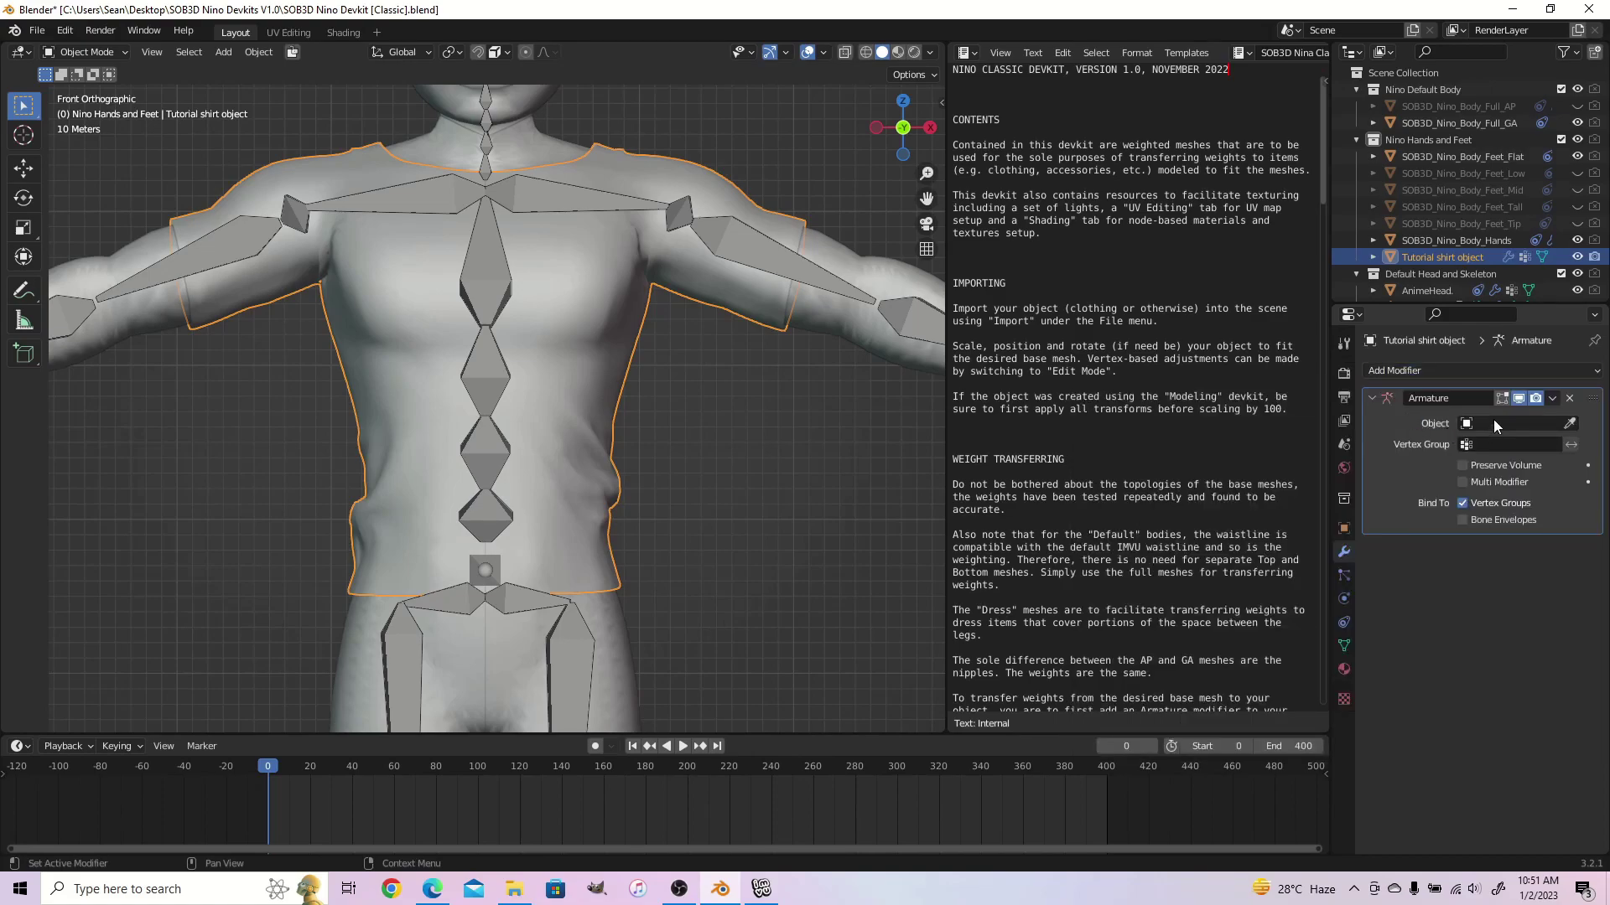
click(1494, 421)
click(1440, 450)
Step: Put the skeleton in Pose Mode, select Spine04, and play the animation to test deformation
click(495, 292)
key(ctrl+Tab)
click(496, 325)
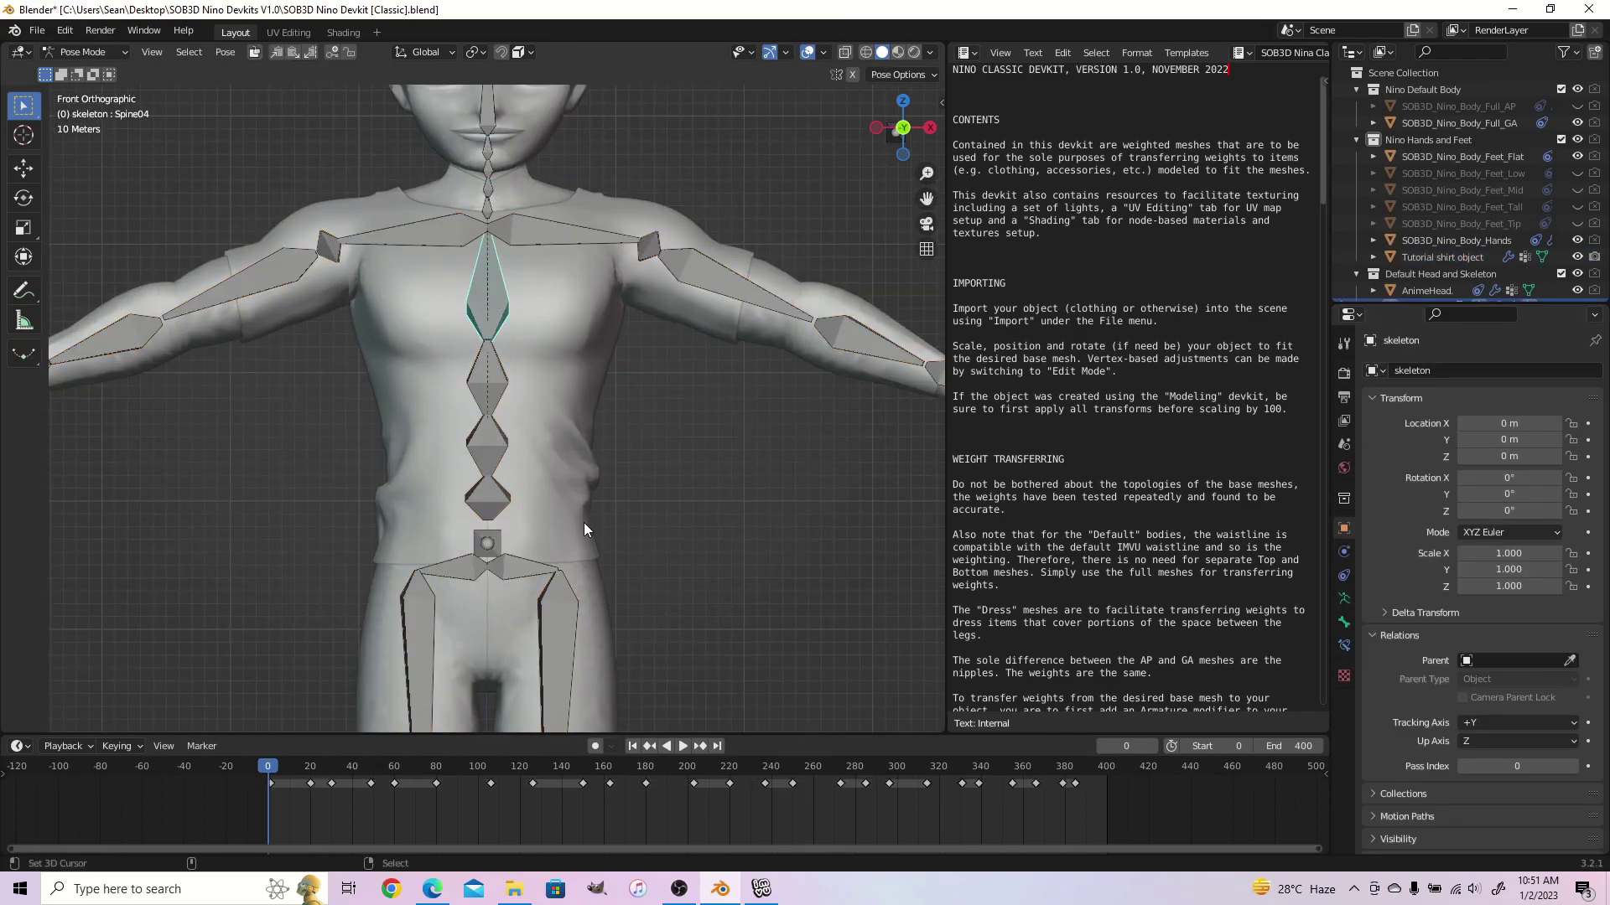
key(space)
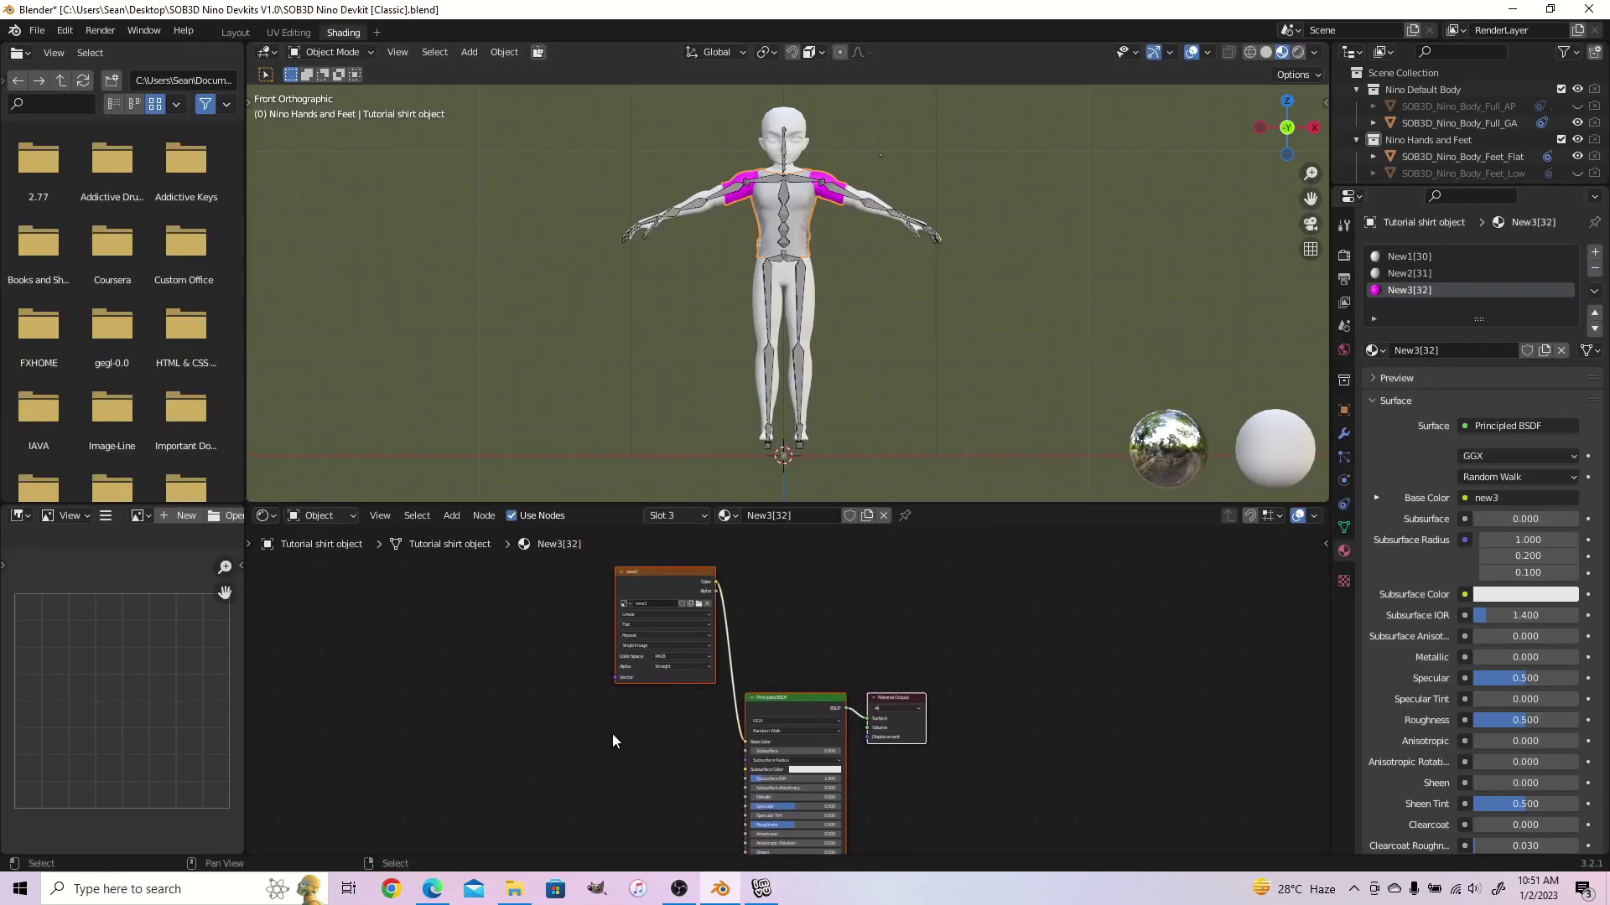
Step: Load the new2 image into the New2 material's image node, then switch to the New1 material
scroll(625, 755, up, 8)
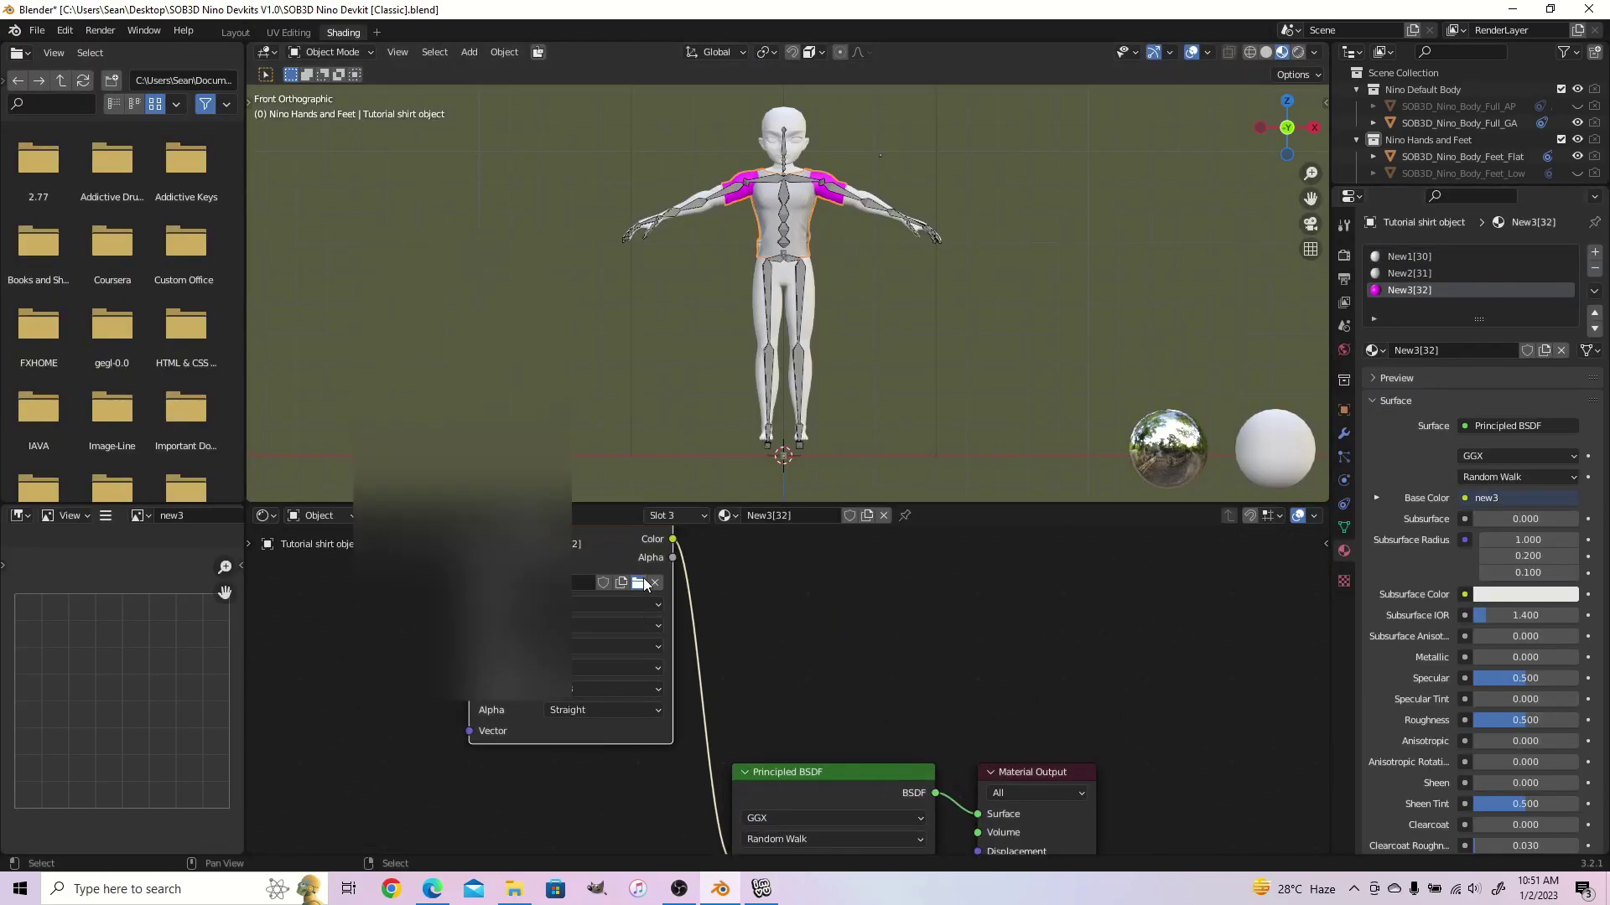
scroll(923, 670, down, 4)
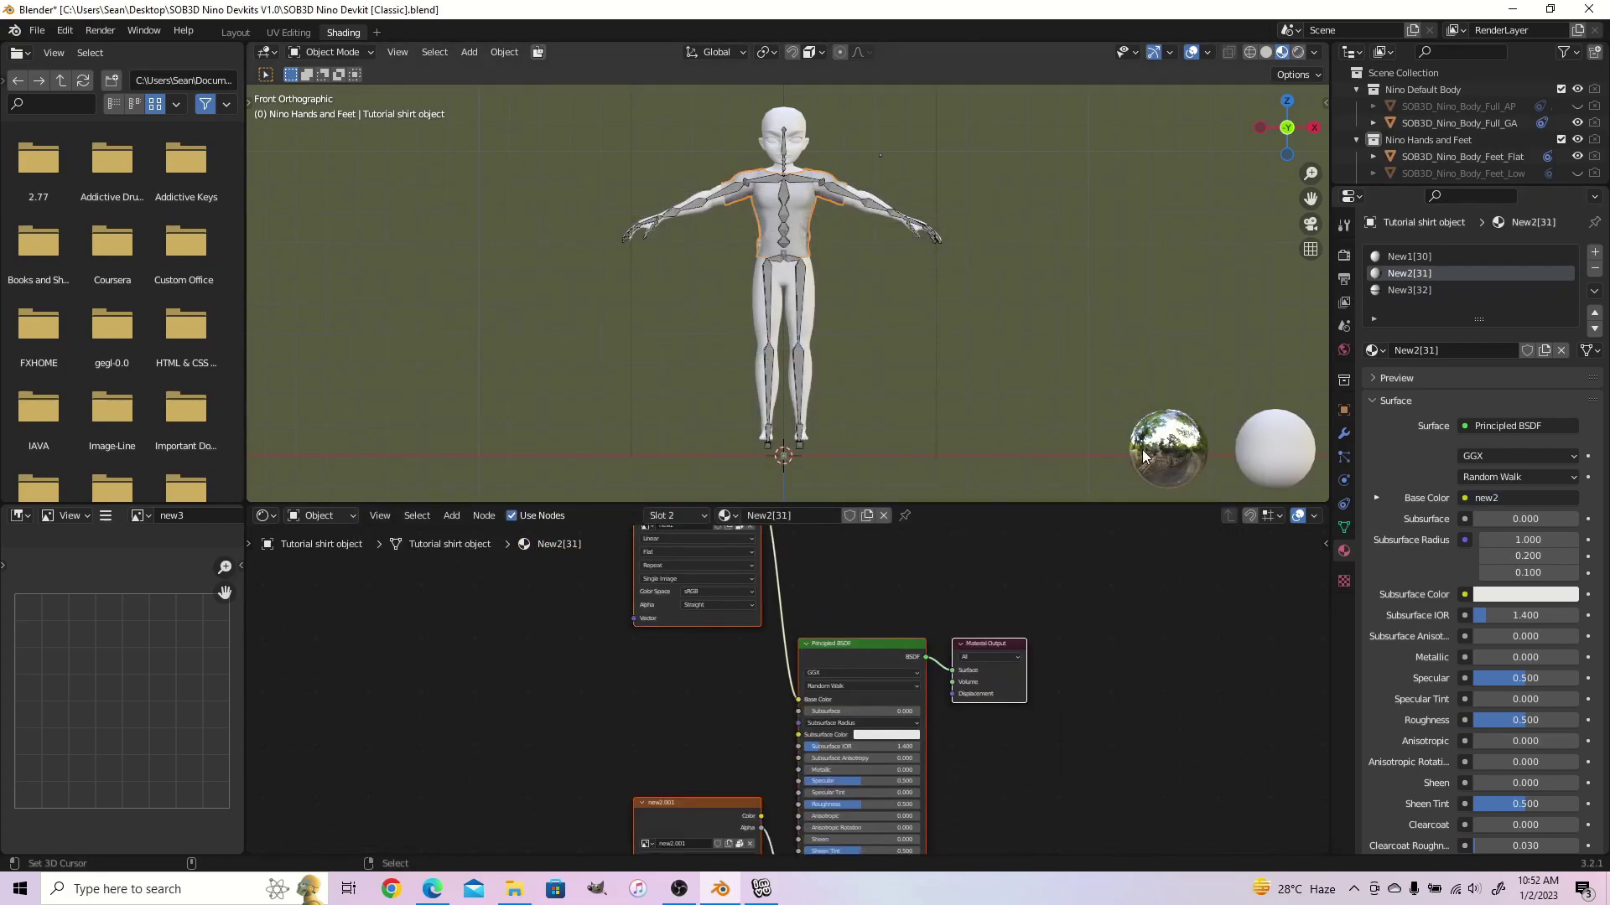
scroll(675, 713, up, 2)
click(675, 712)
middle_drag(675, 712, 597, 738)
click(617, 605)
click(754, 587)
mouse_move(639, 641)
middle_down()
mouse_move(625, 591)
mouse_move(646, 651)
middle_up()
click(1408, 257)
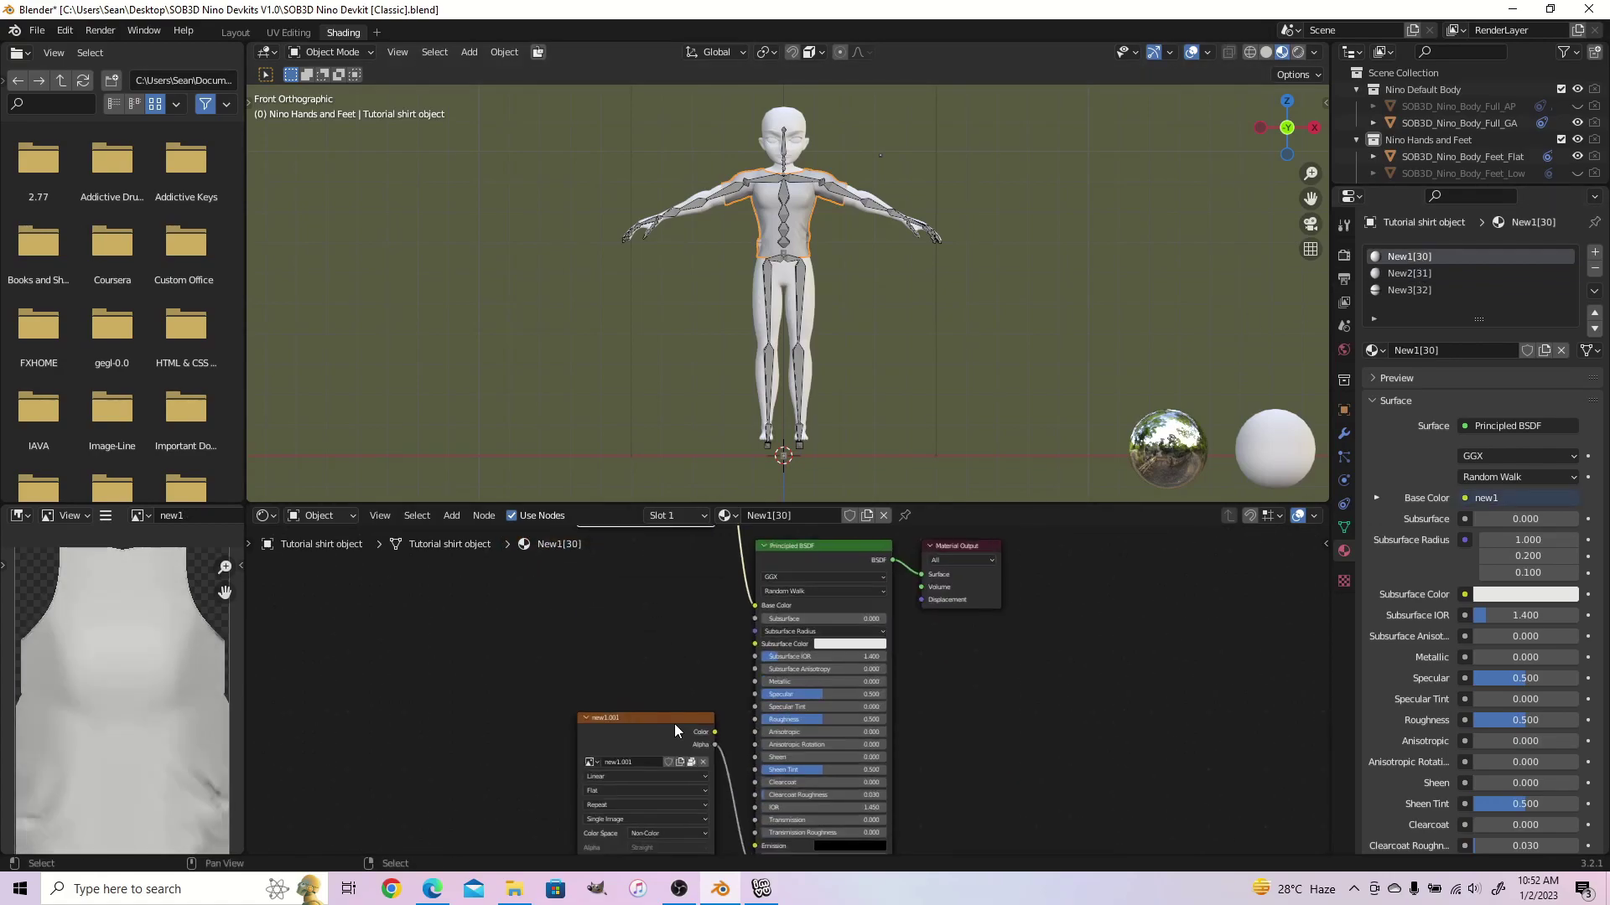
Step: Return to the Layout workspace and select the skeleton's Spine04 bone
key(ctrl+Page_Up)
key(ctrl+Page_Up)
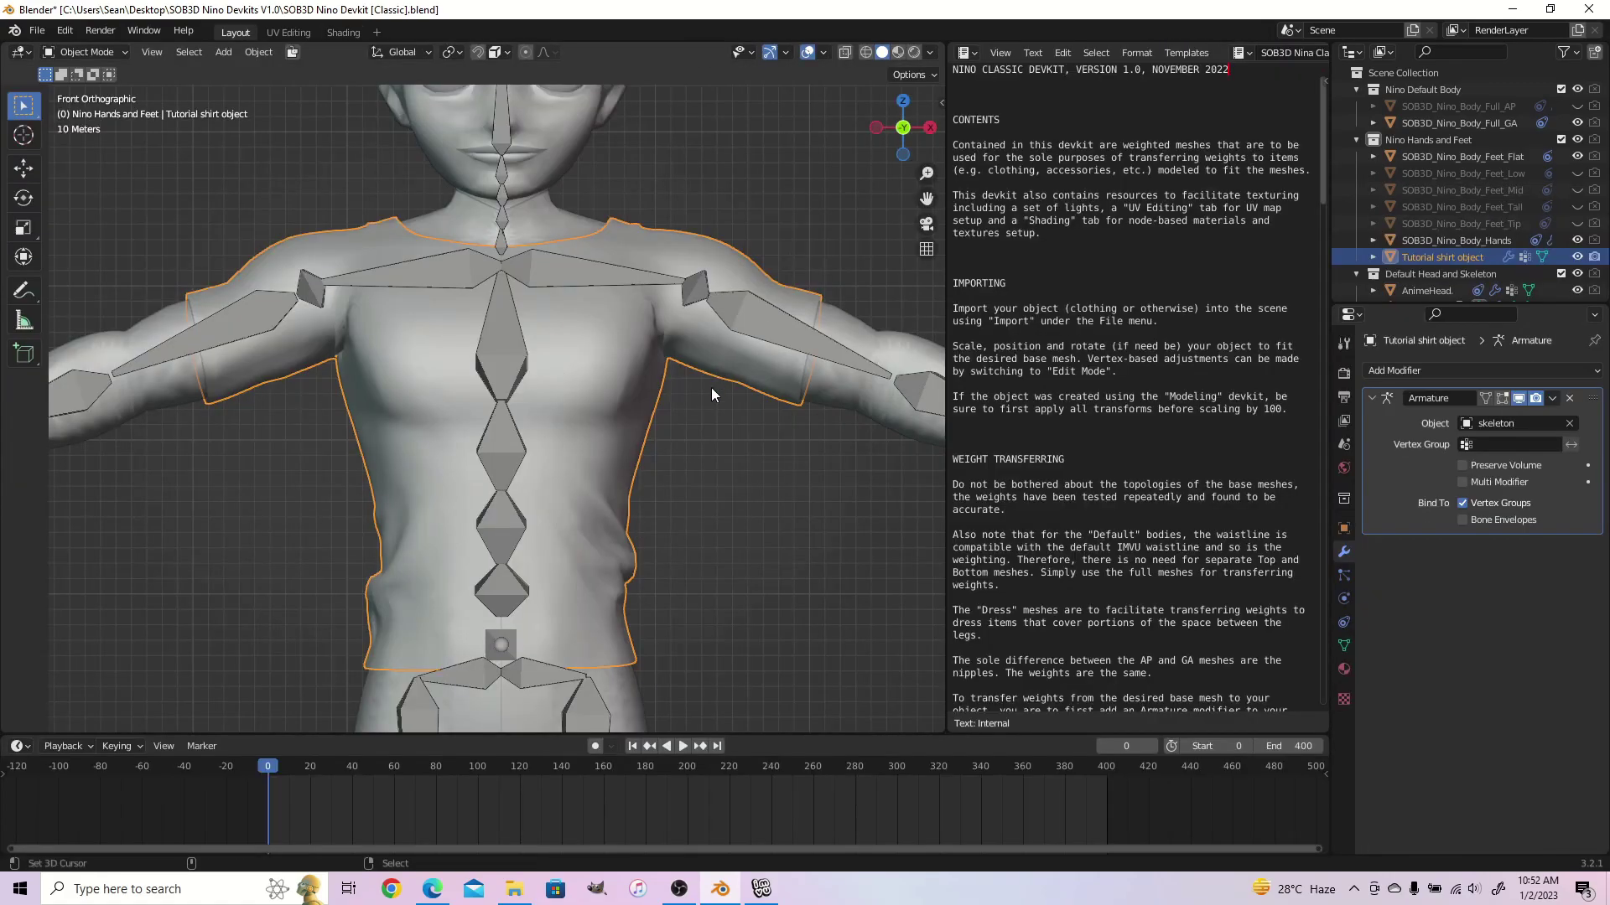
alt+shift+click(510, 369)
click(461, 415)
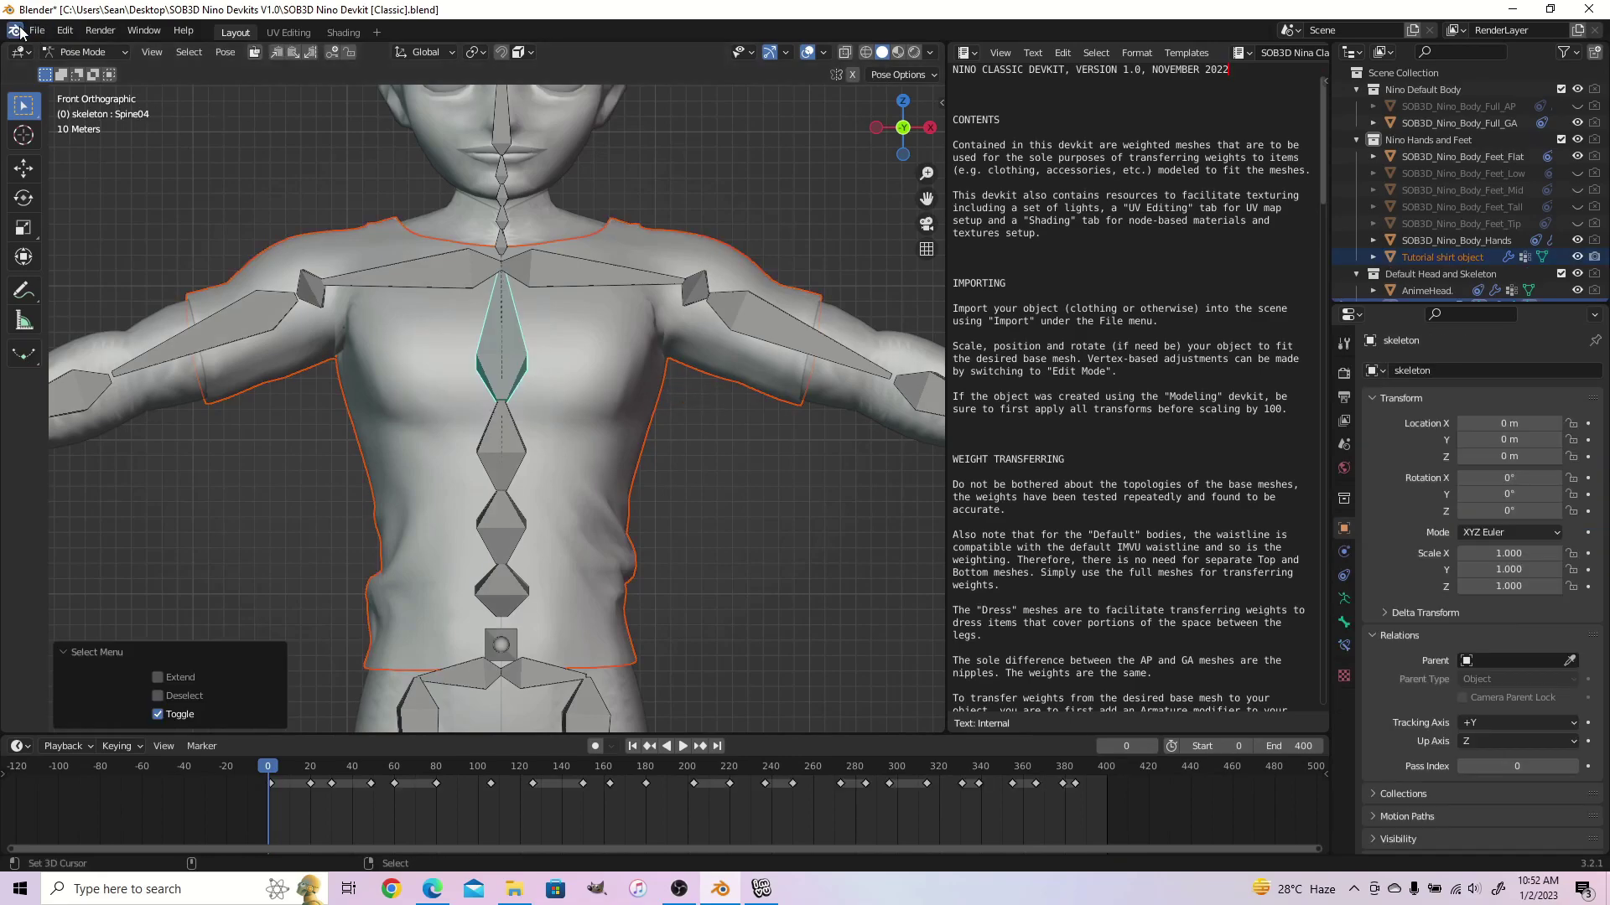
Step: Export the rig as tutorial shirt classic.fbx with leaf bones disabled, then open IMVU's Shop
click(34, 30)
mouse_move(52, 297)
click(275, 409)
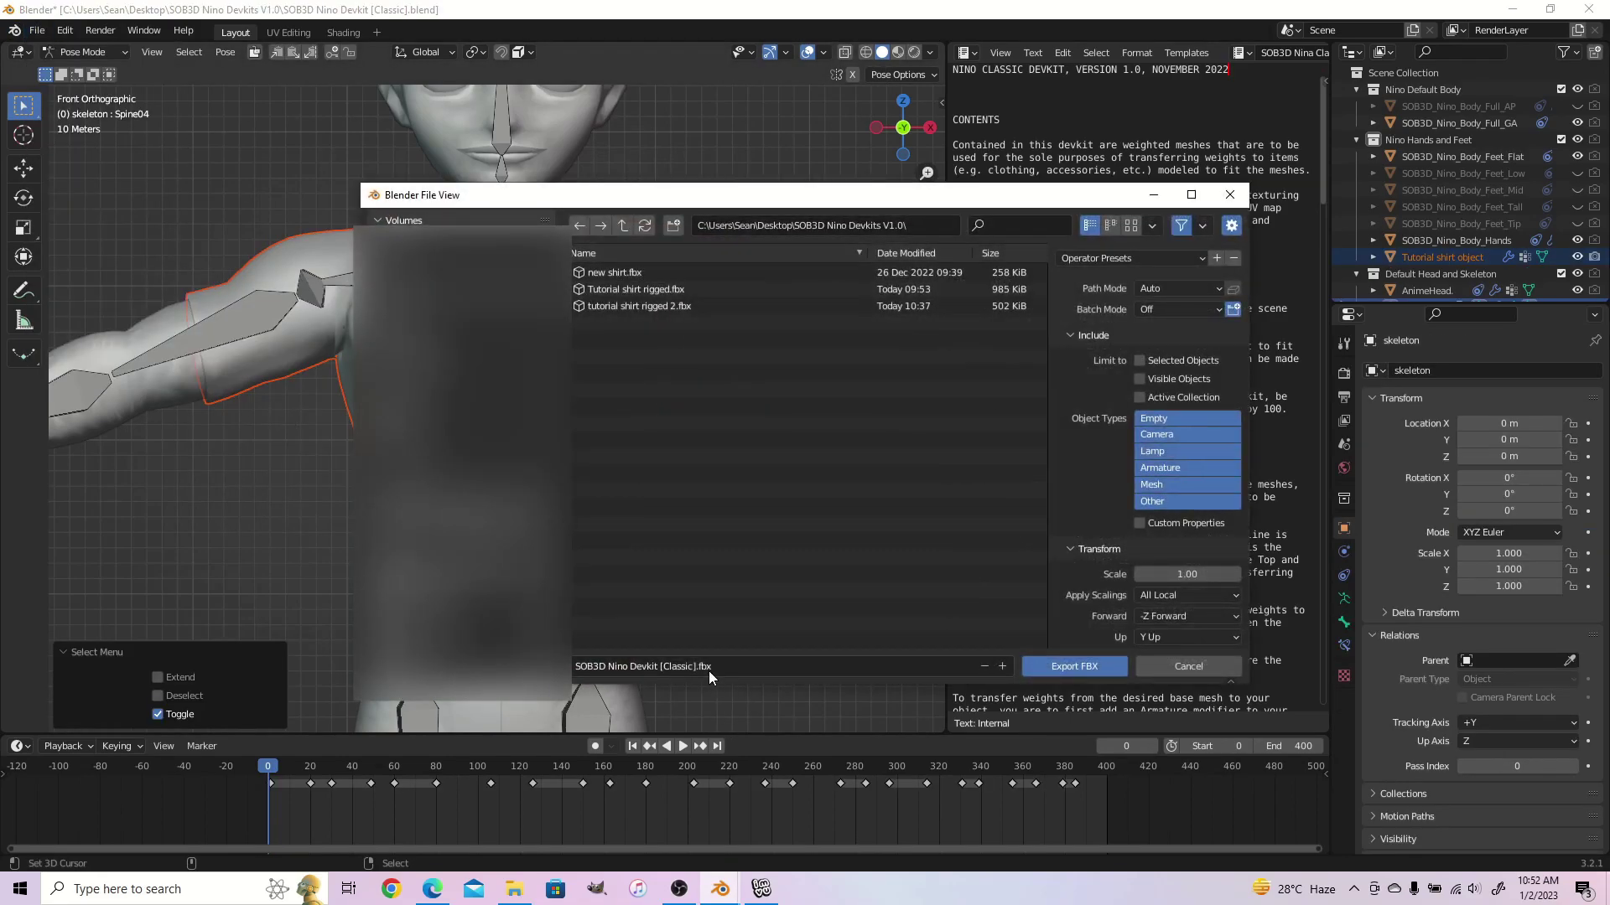
scroll(1133, 505, down, 3)
click(1078, 641)
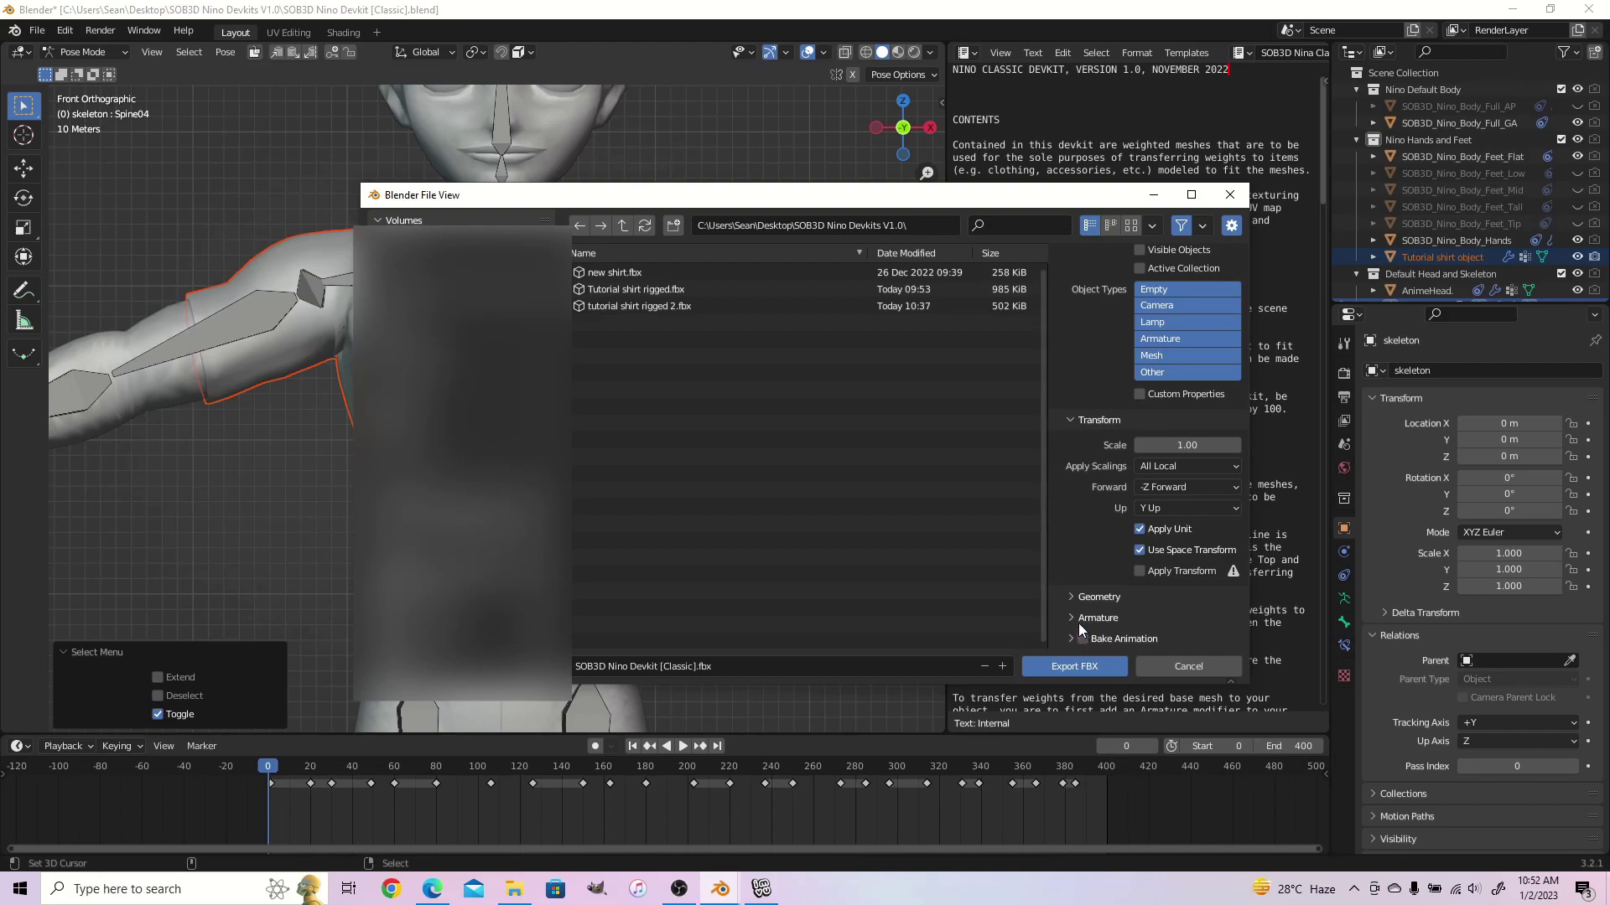
scroll(1089, 612, down, 4)
click(1139, 613)
click(726, 666)
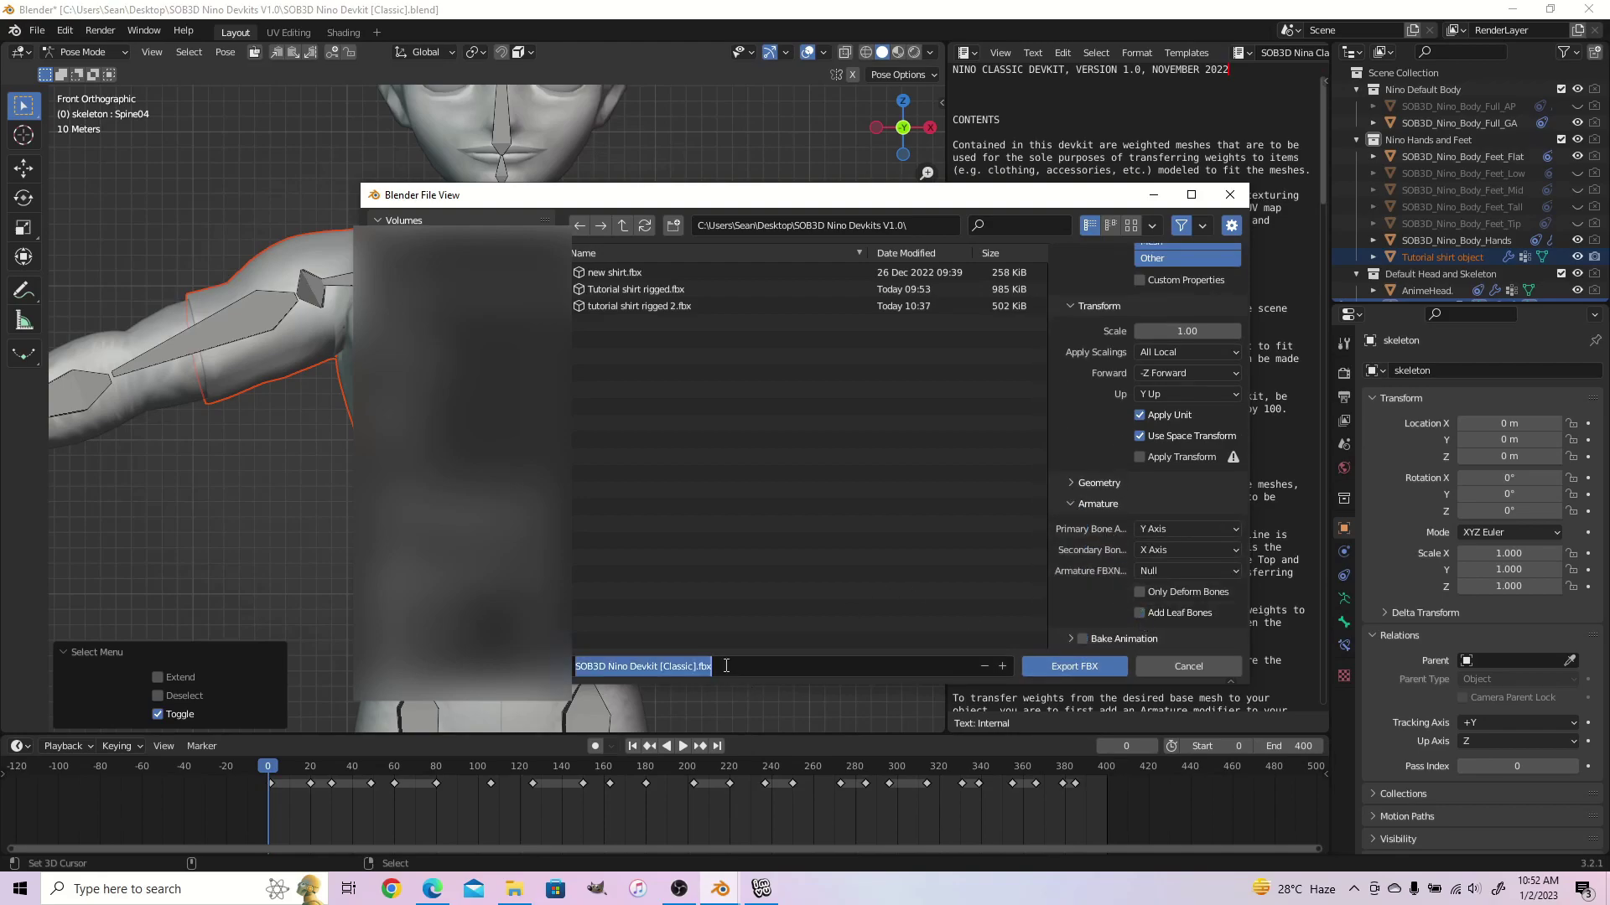
text(tutorial shirt classic.fbx)
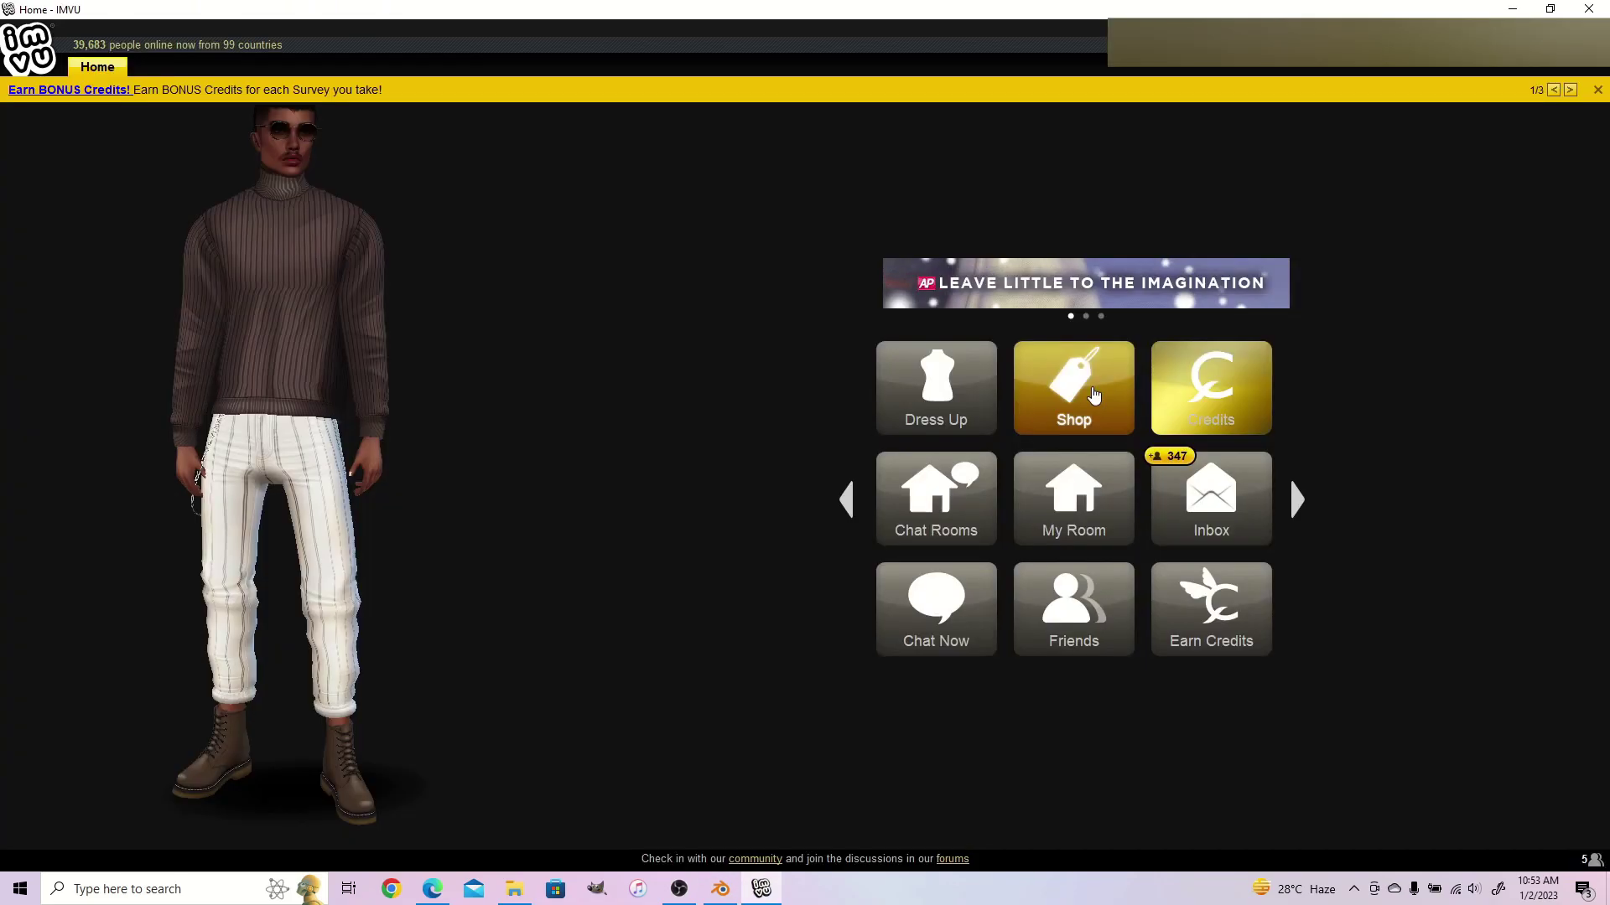
click(1088, 389)
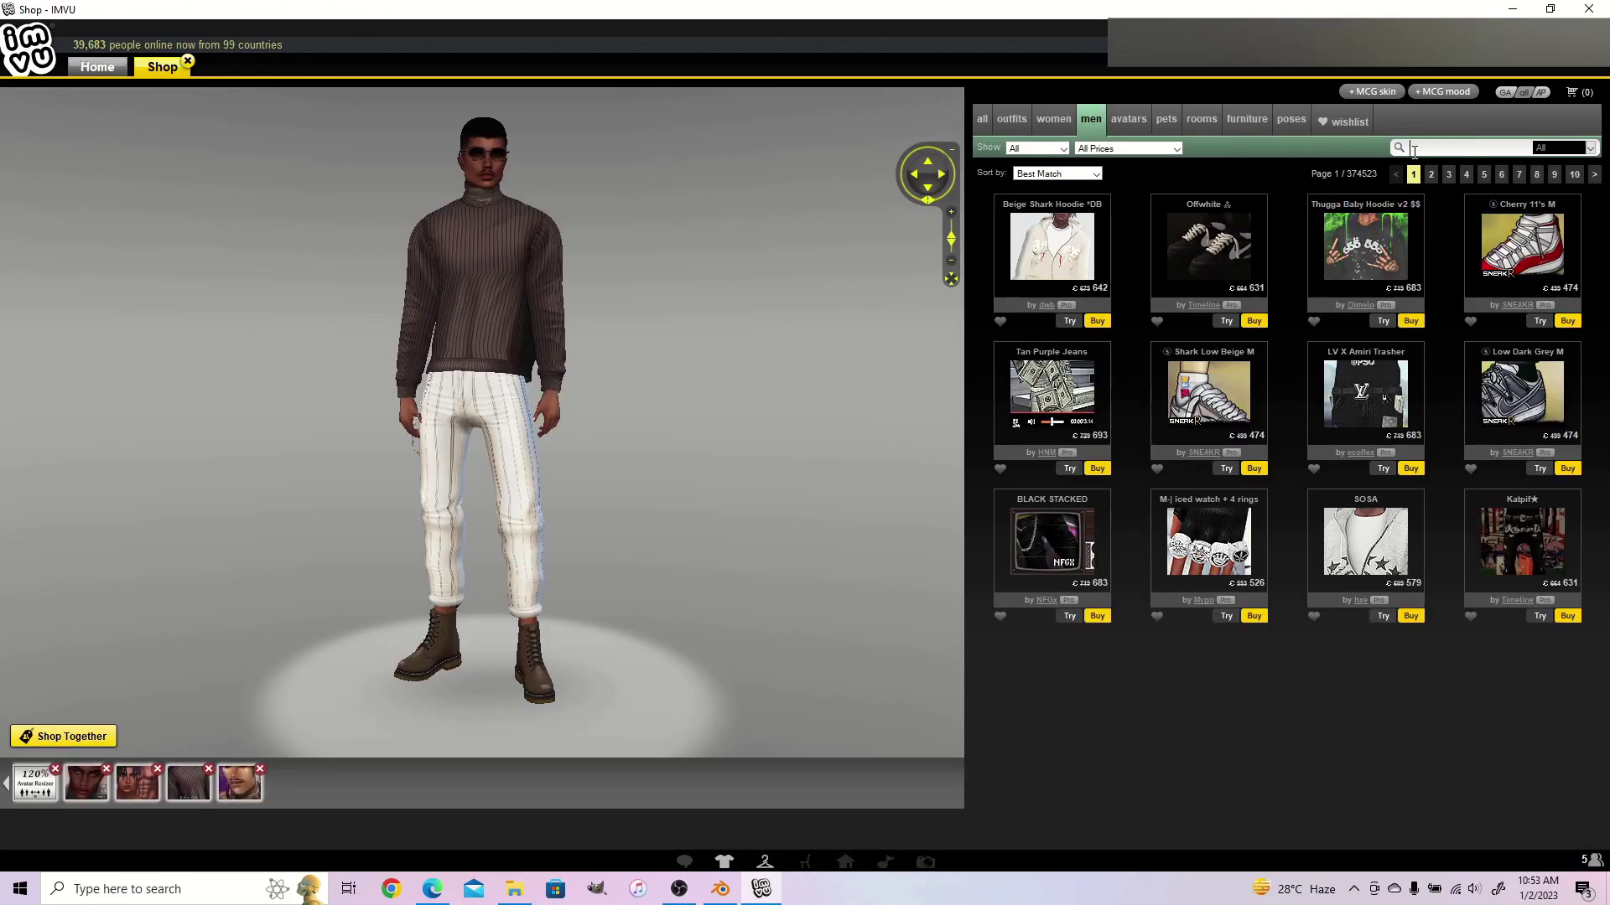
Step: Search the IMVU shop for sob3d, filtered by Creator
click(1442, 149)
text(sob3d)
key(Return)
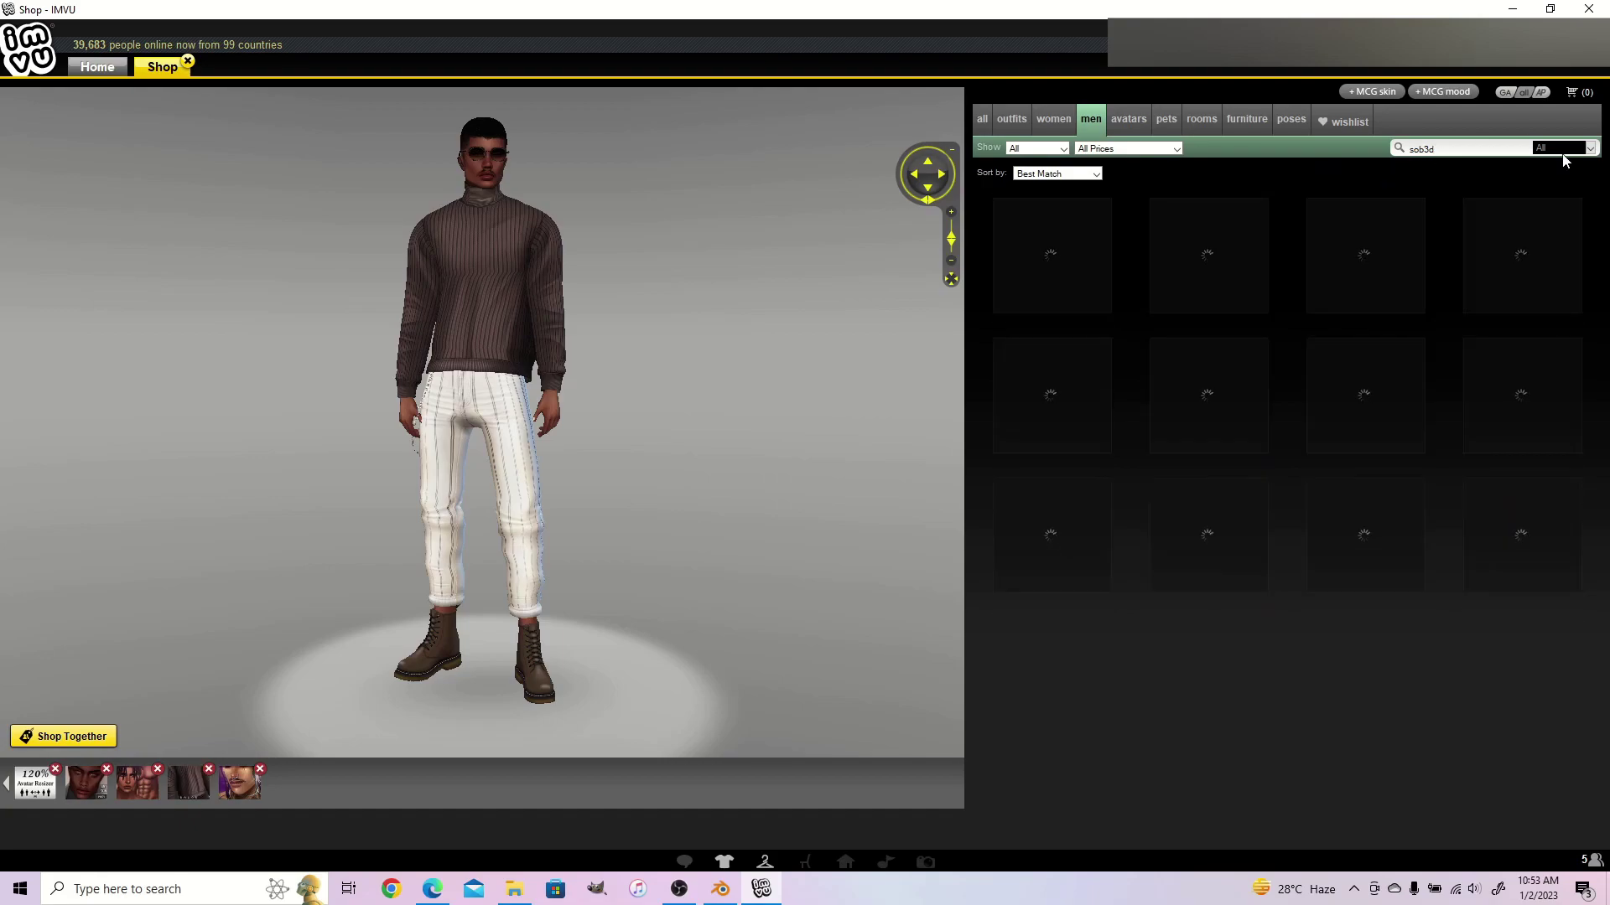
click(1568, 147)
click(1555, 201)
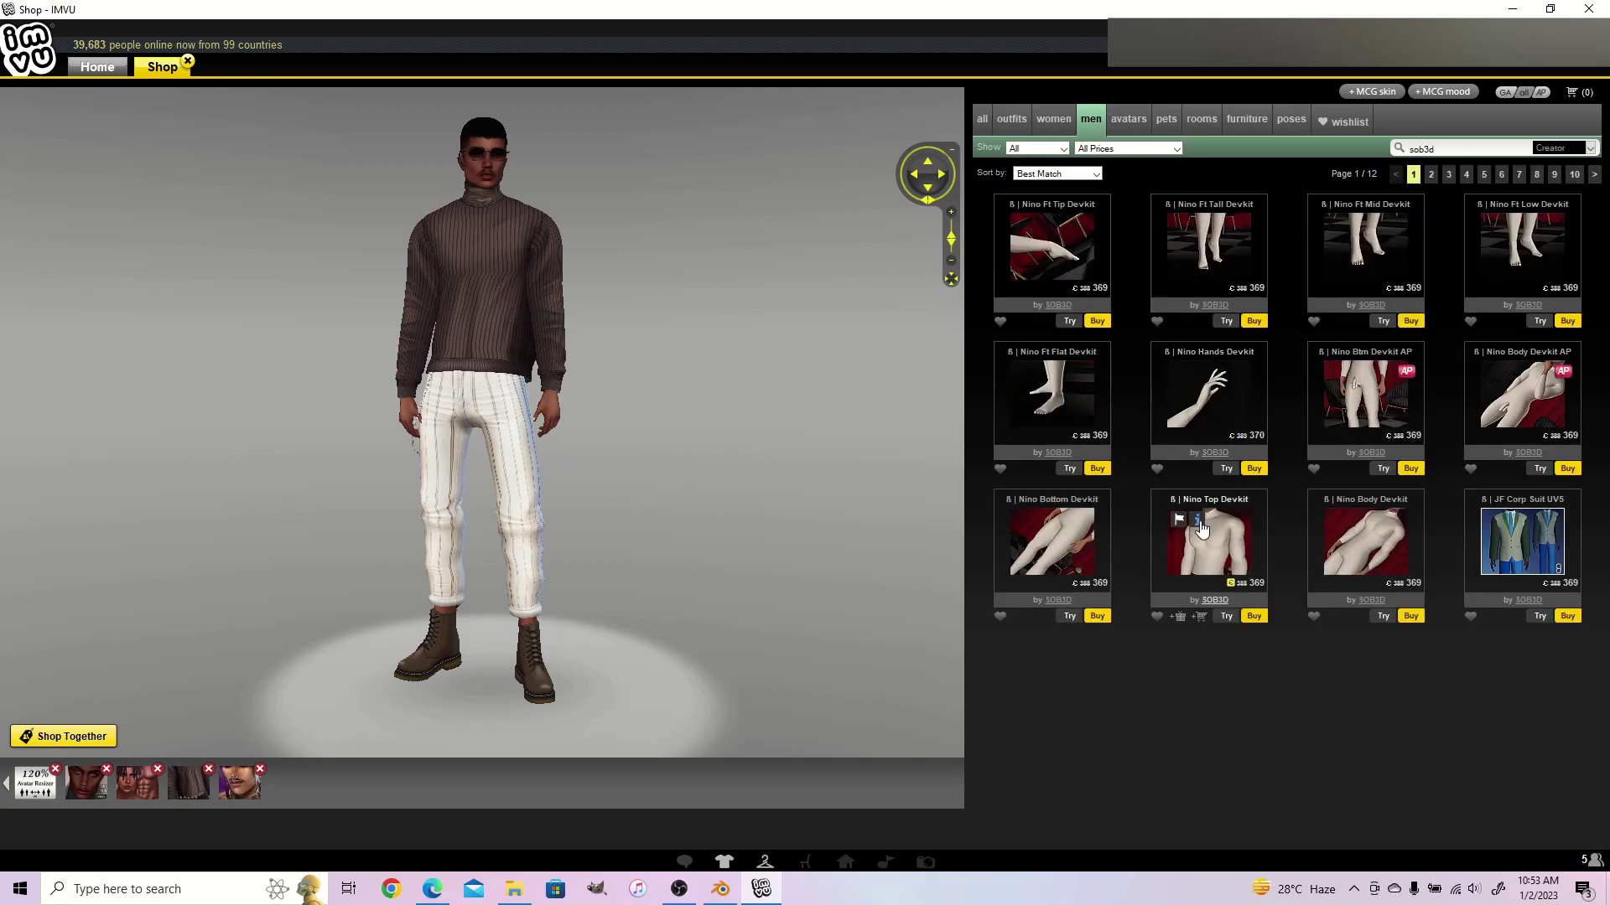
Step: Open the Nino Top Devkit's product page and derive a new item from it
click(1197, 528)
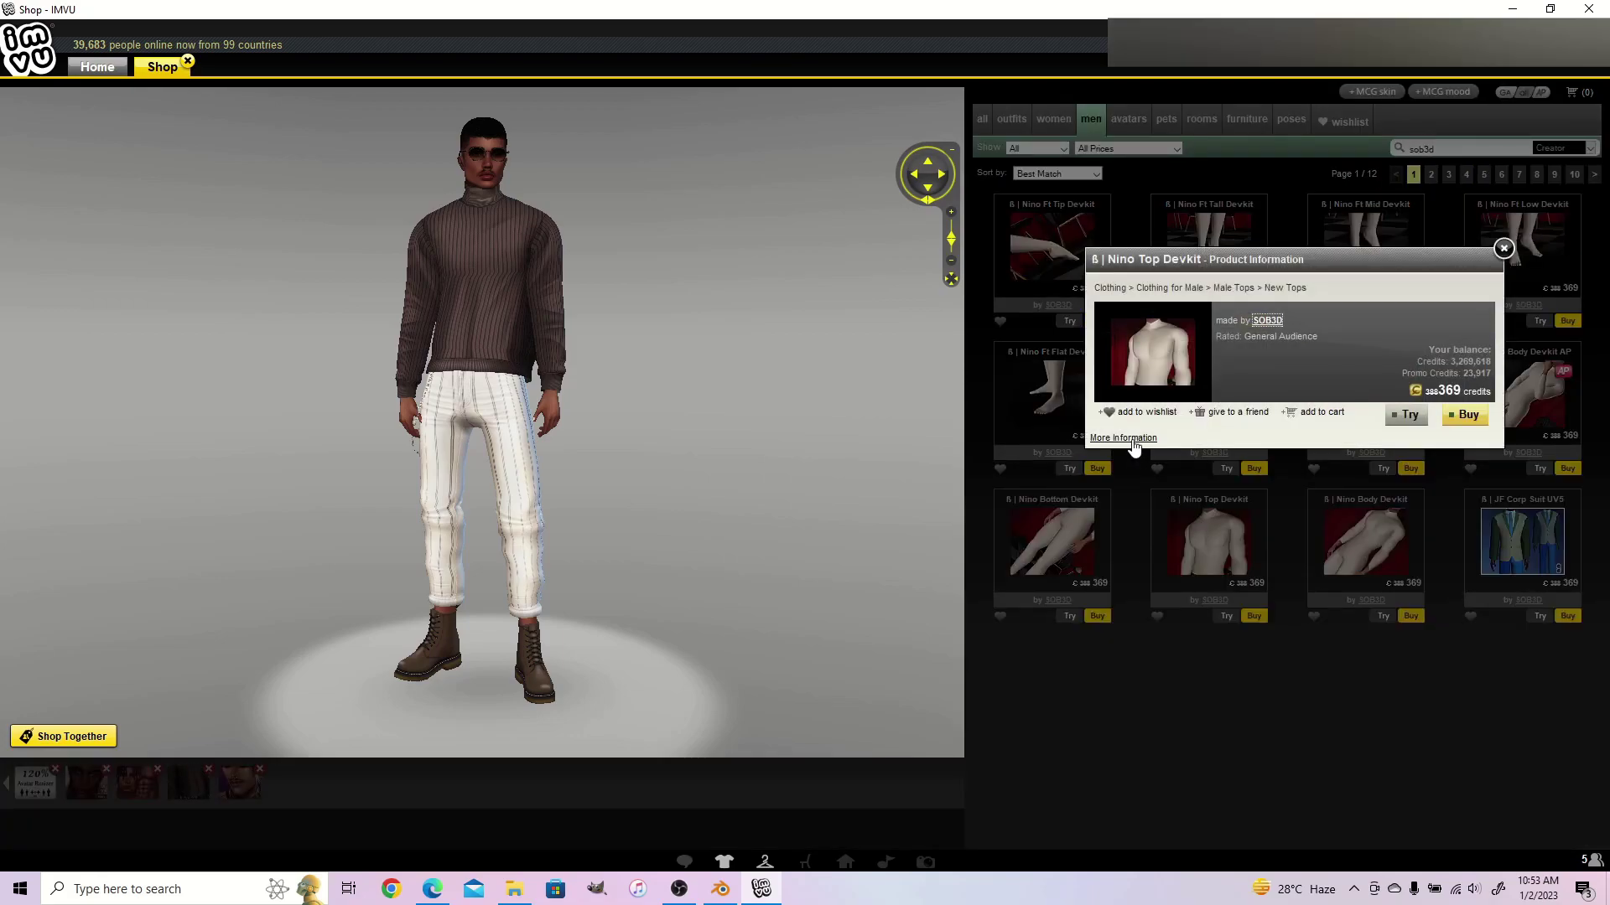
click(1123, 437)
scroll(1160, 510, down, 10)
scroll(801, 191, up, 2)
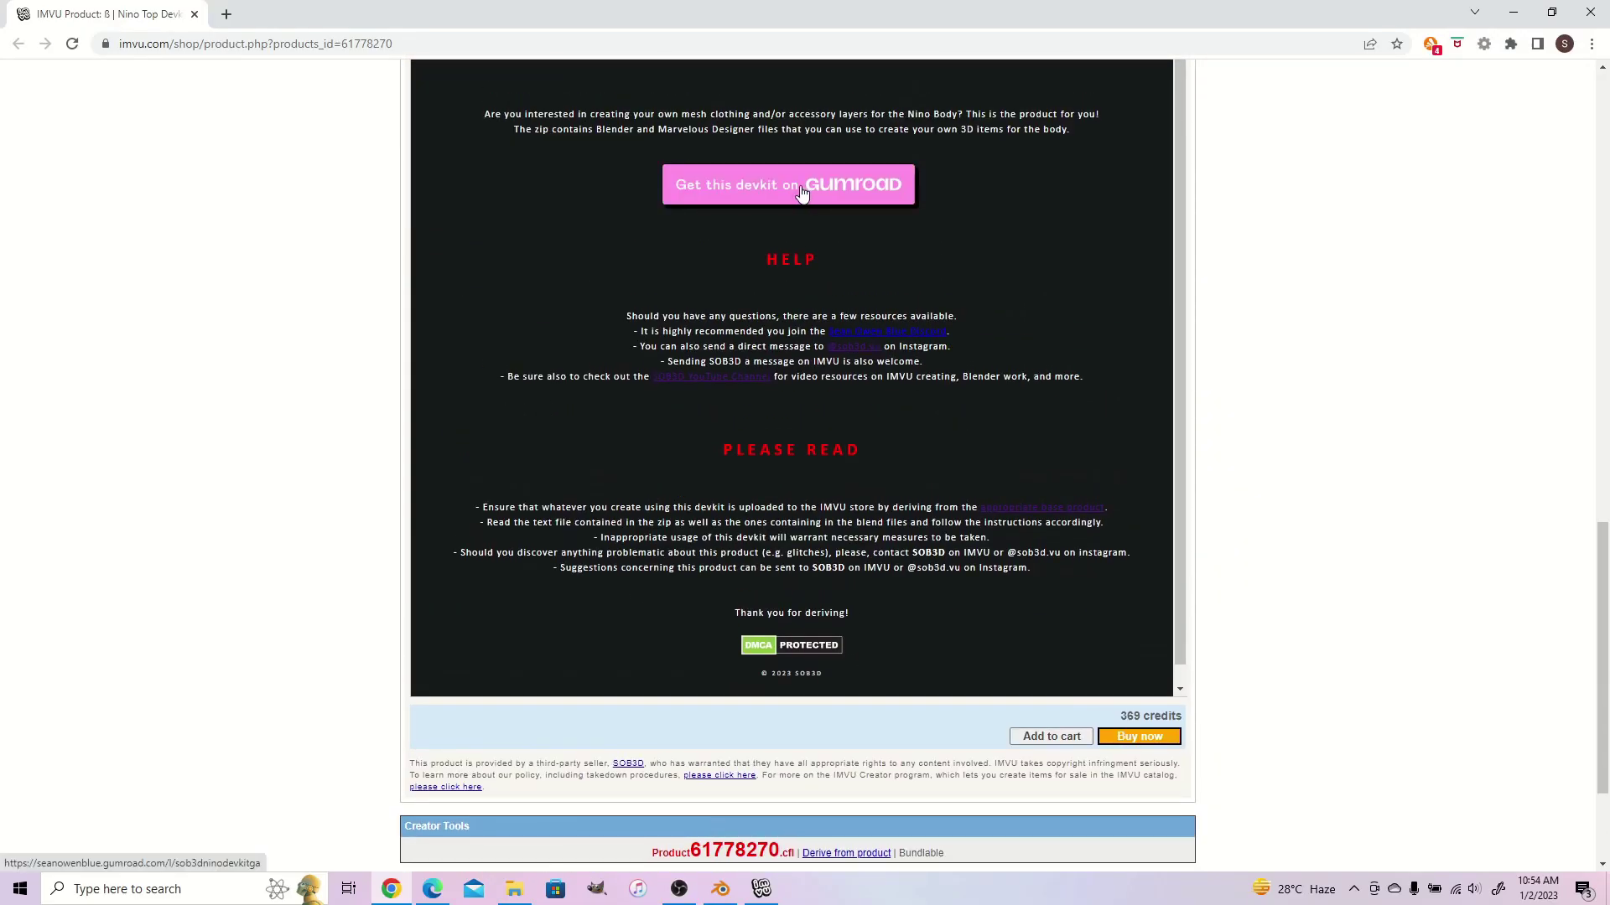
scroll(828, 617, down, 2)
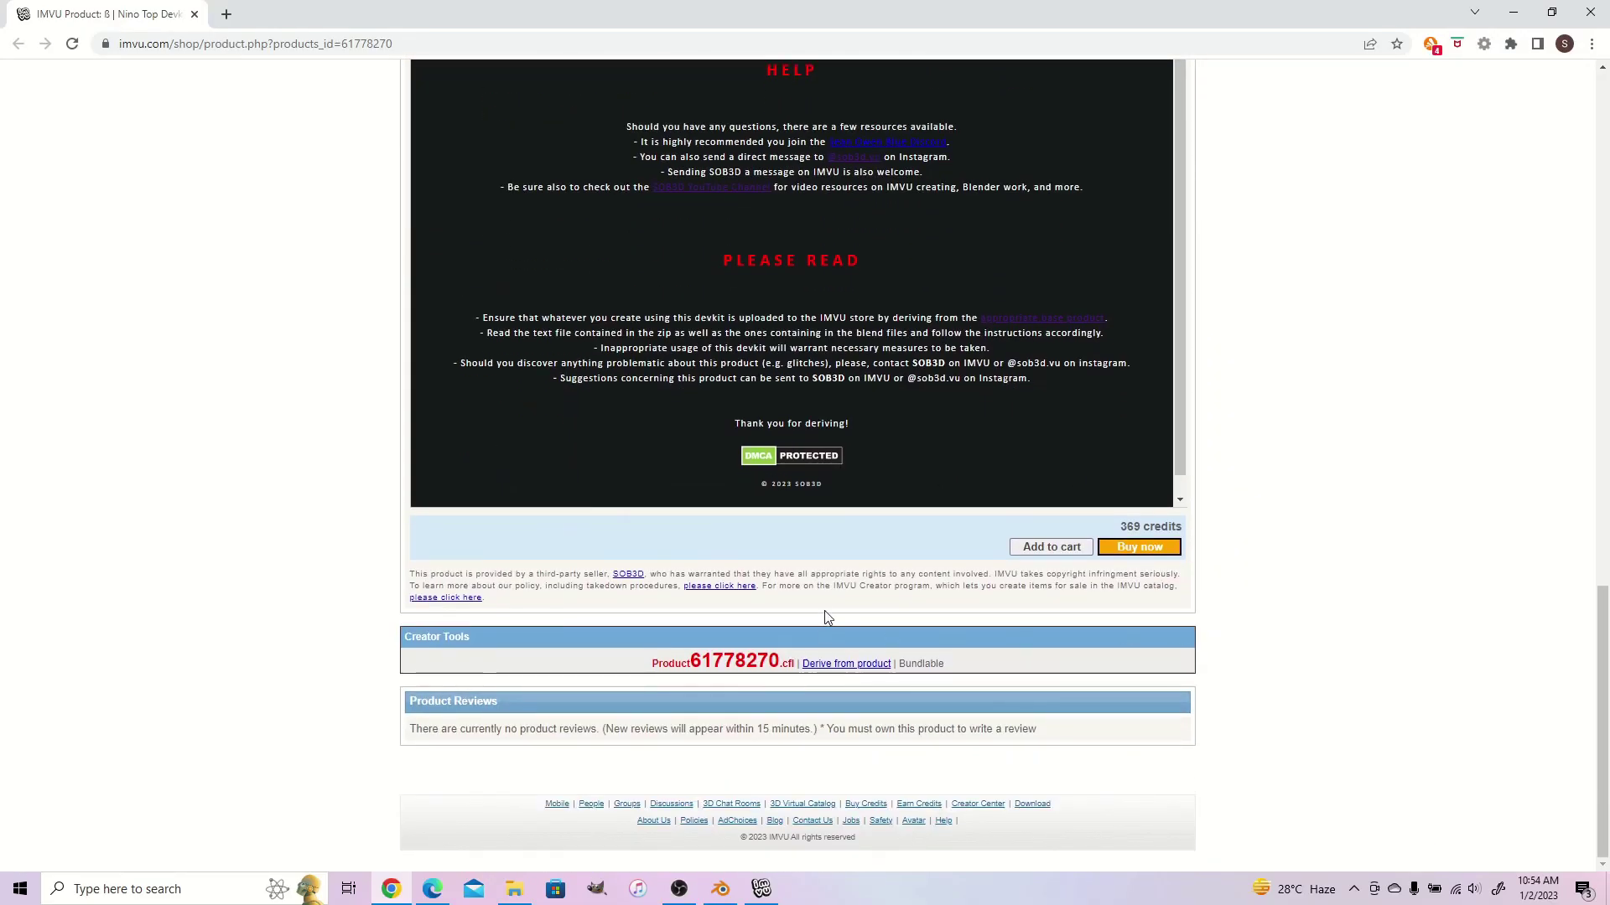
click(846, 664)
Step: Load tutorial shirt classic.fbx into the derived top and preview its New3, New2 and New1 textures
click(873, 184)
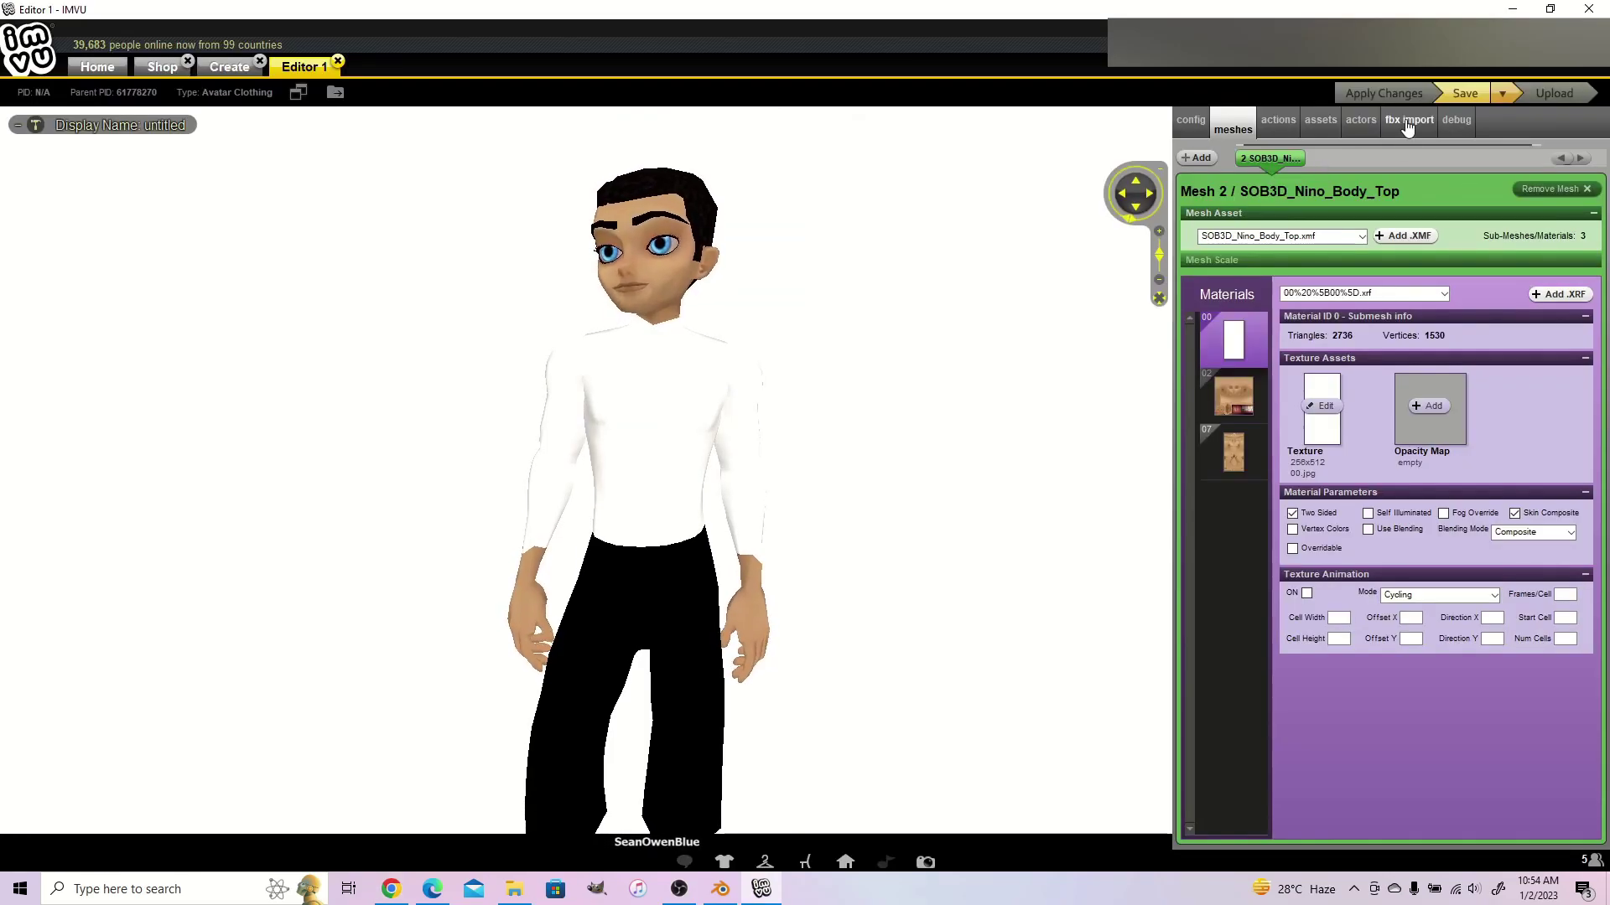
click(1407, 127)
click(1225, 158)
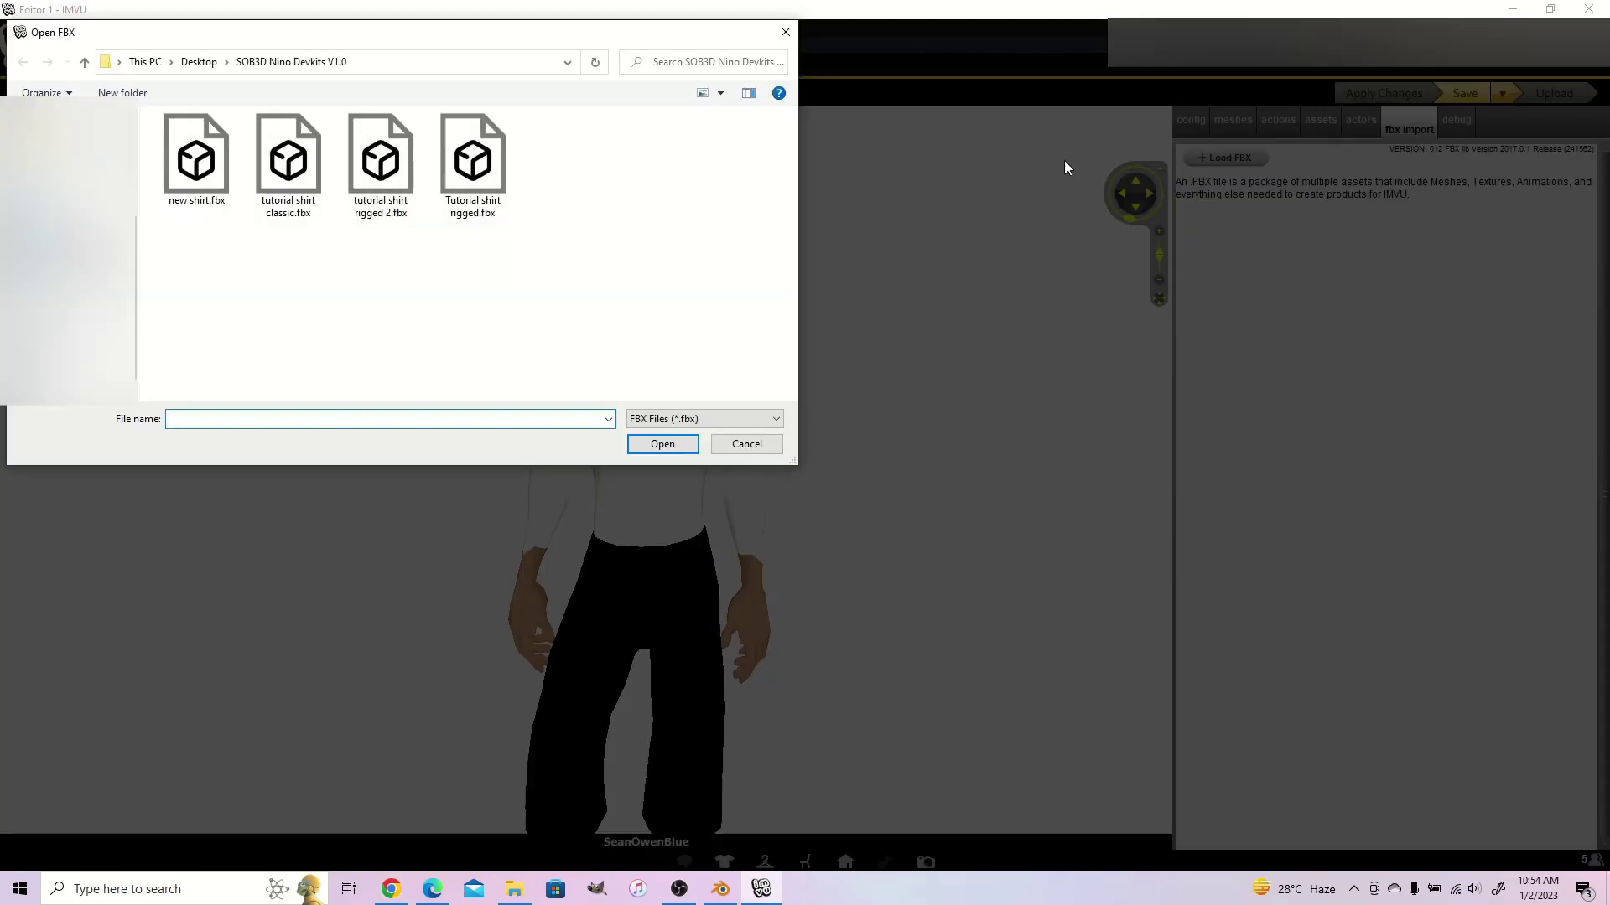
double_click(301, 206)
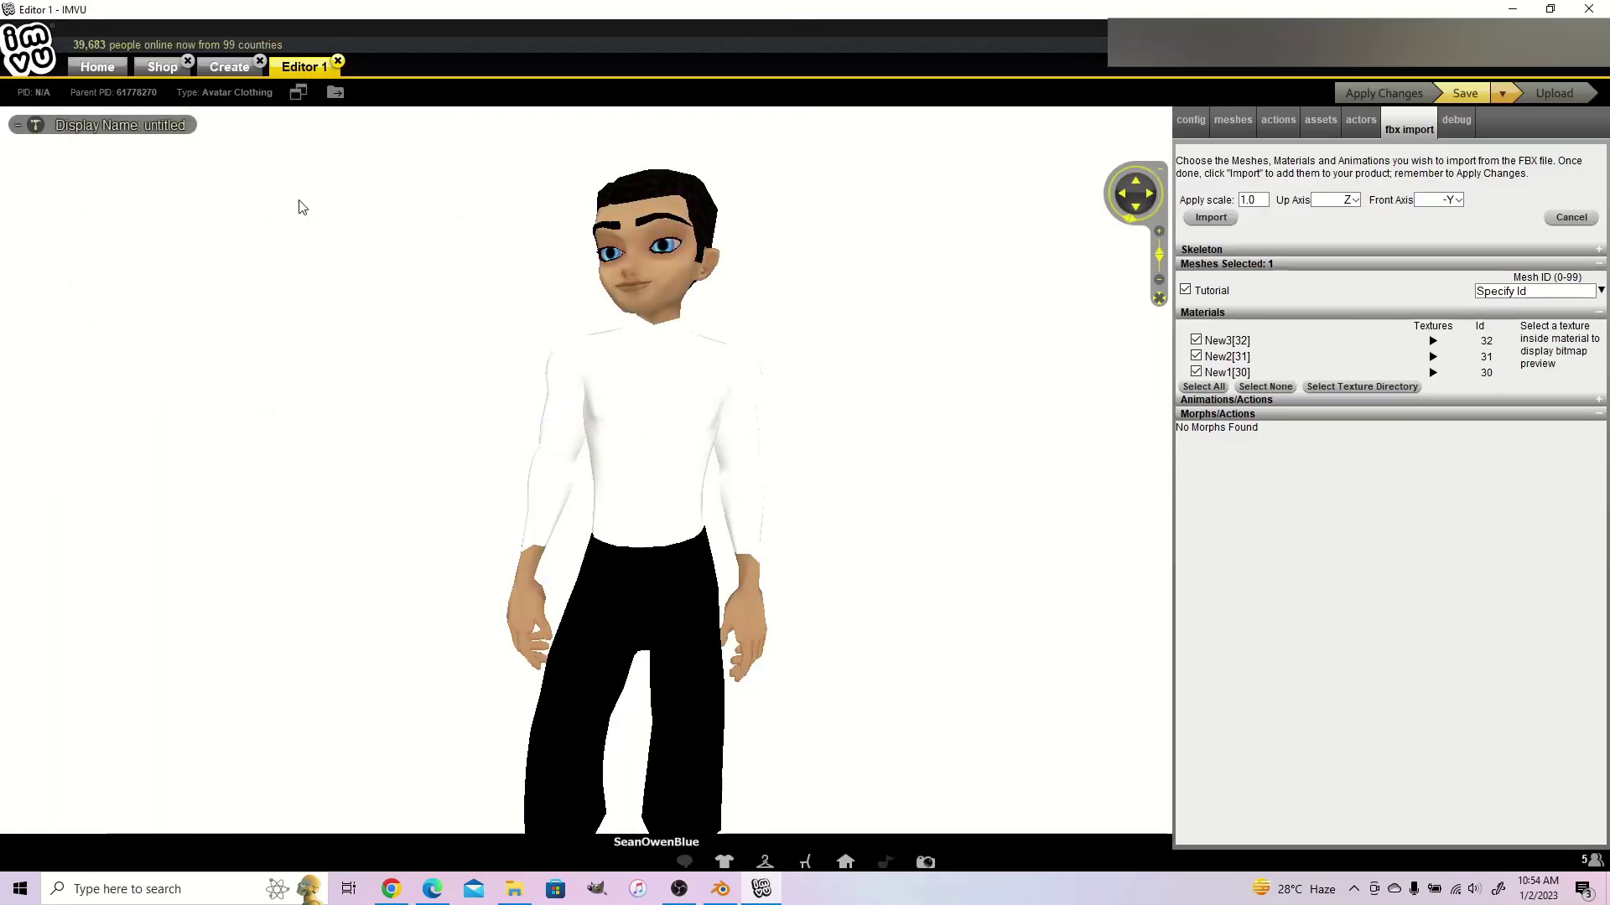
click(1433, 341)
click(1434, 368)
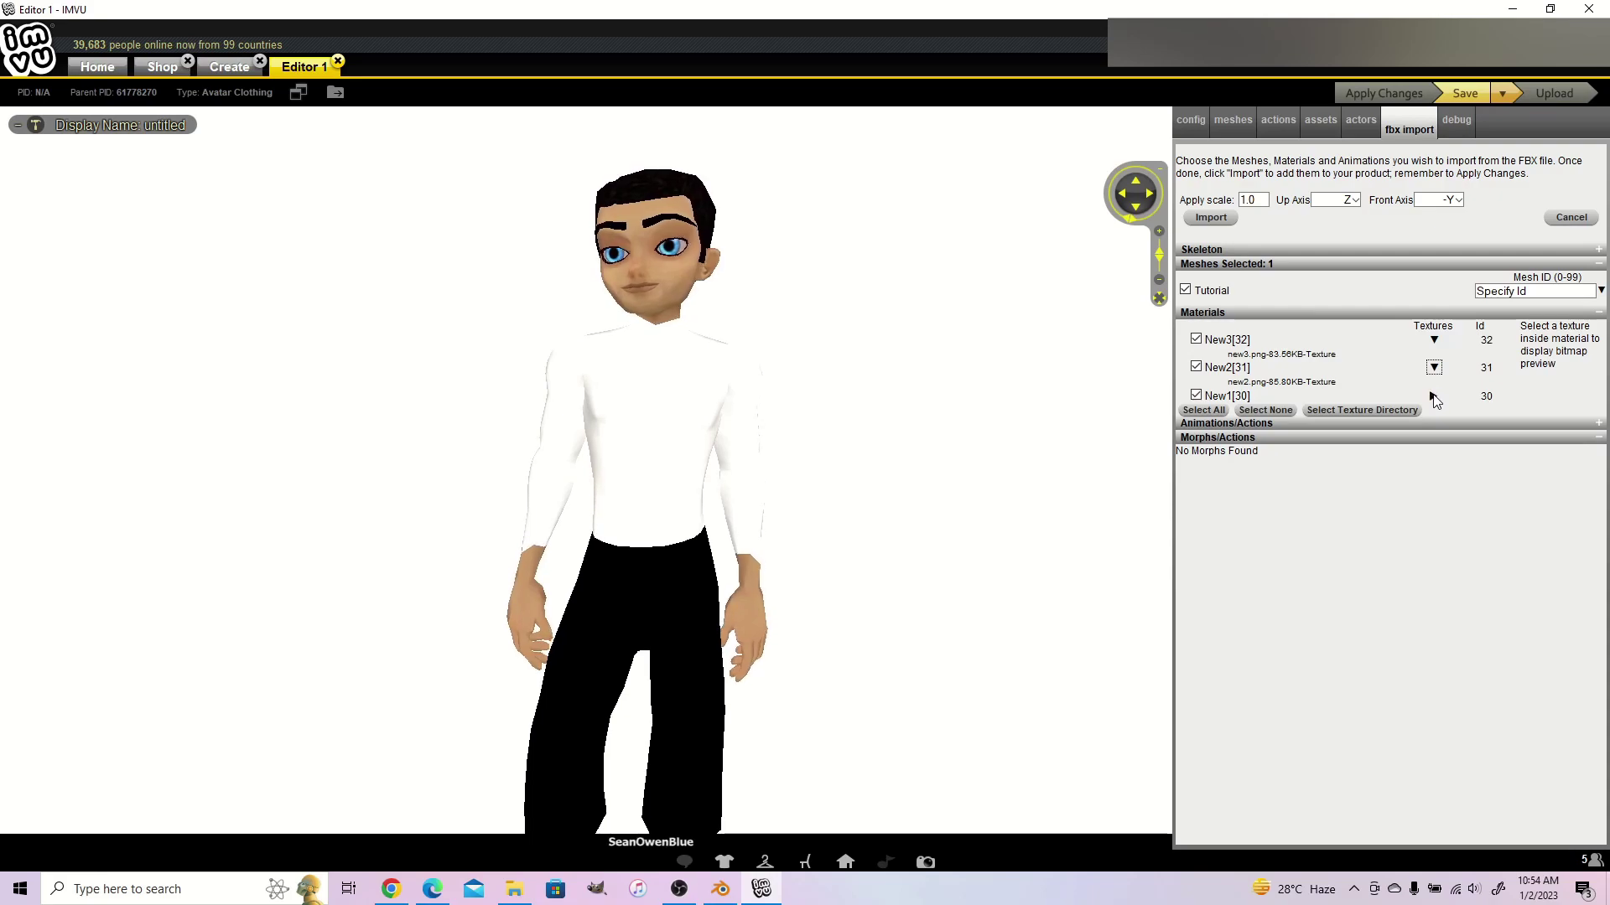
click(1433, 396)
Step: Import the shirt as mesh ID 70 at scale 0.01
click(1501, 291)
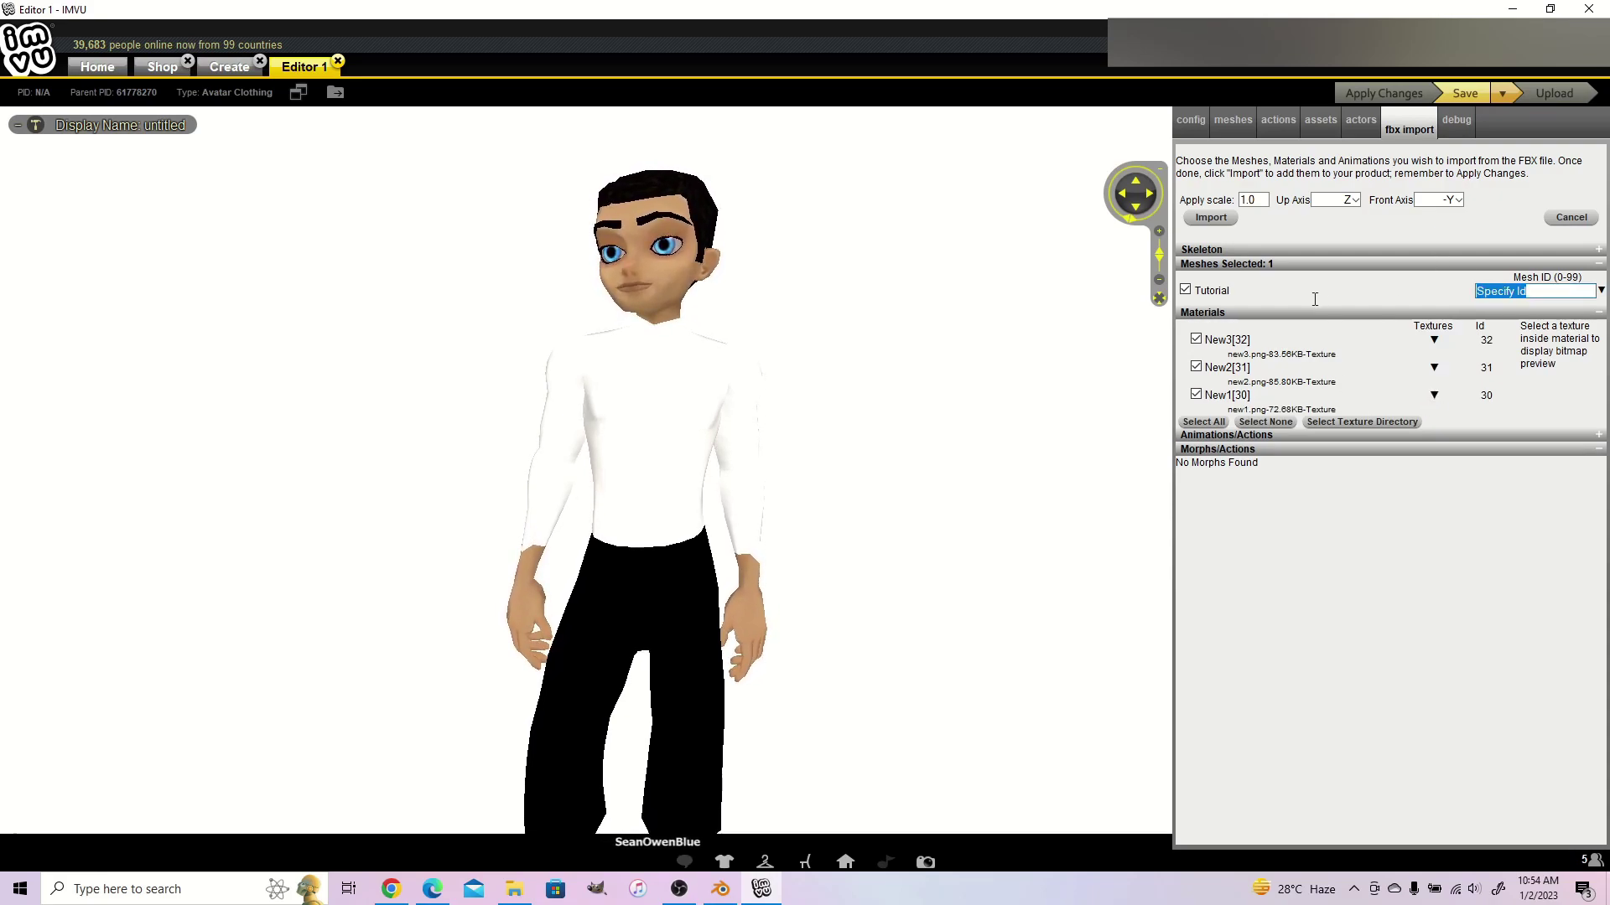
text(70)
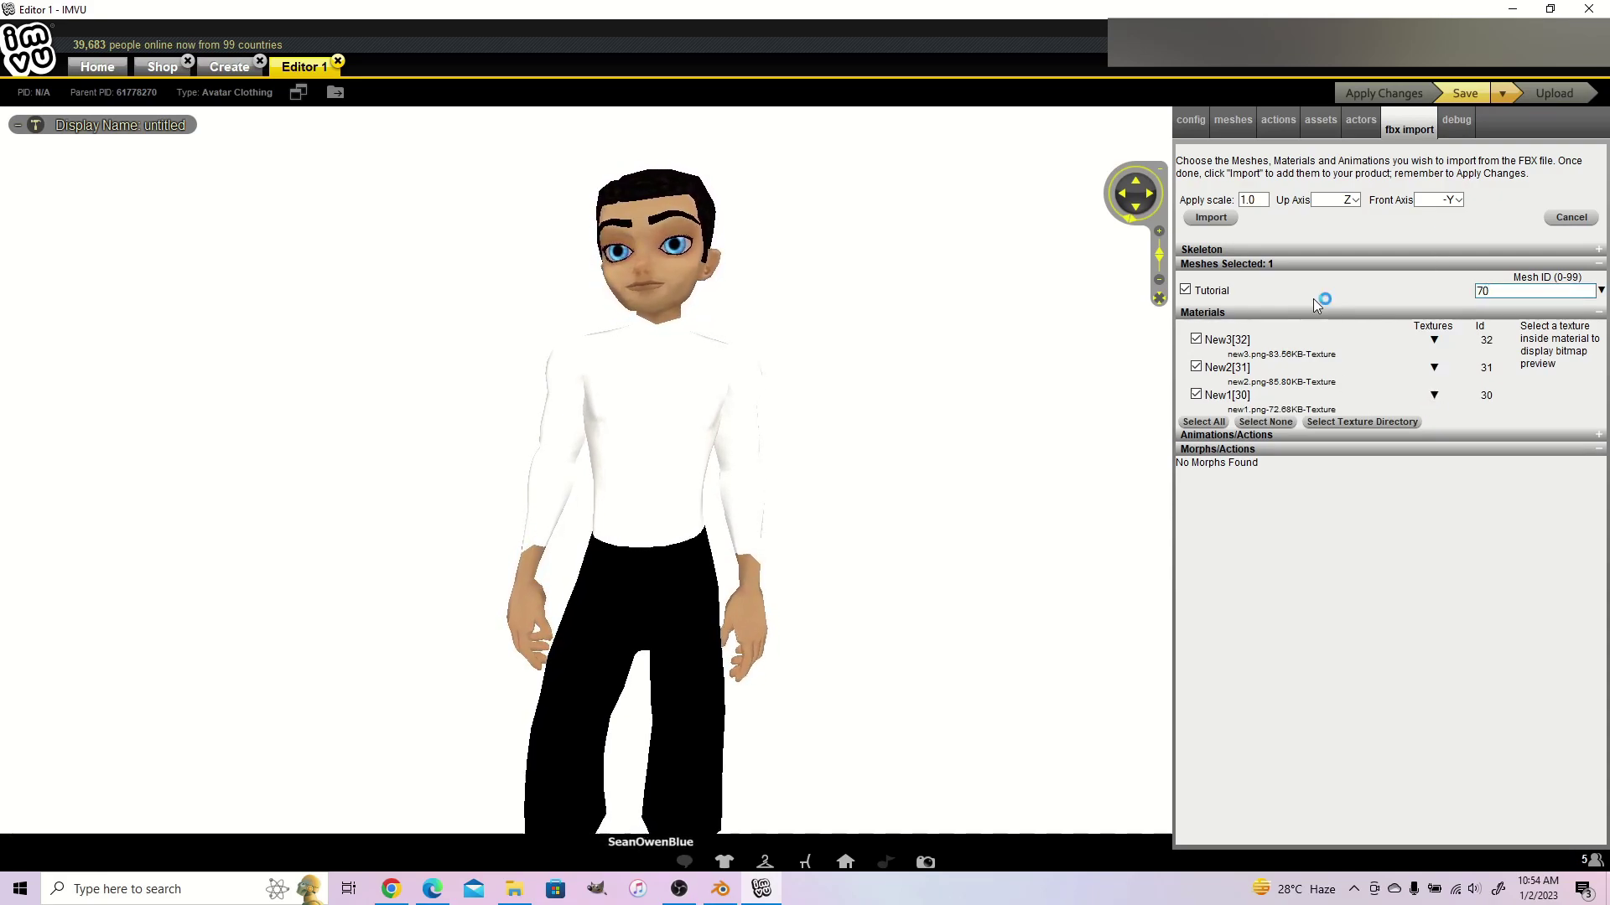
double_click(1253, 200)
text(0.)
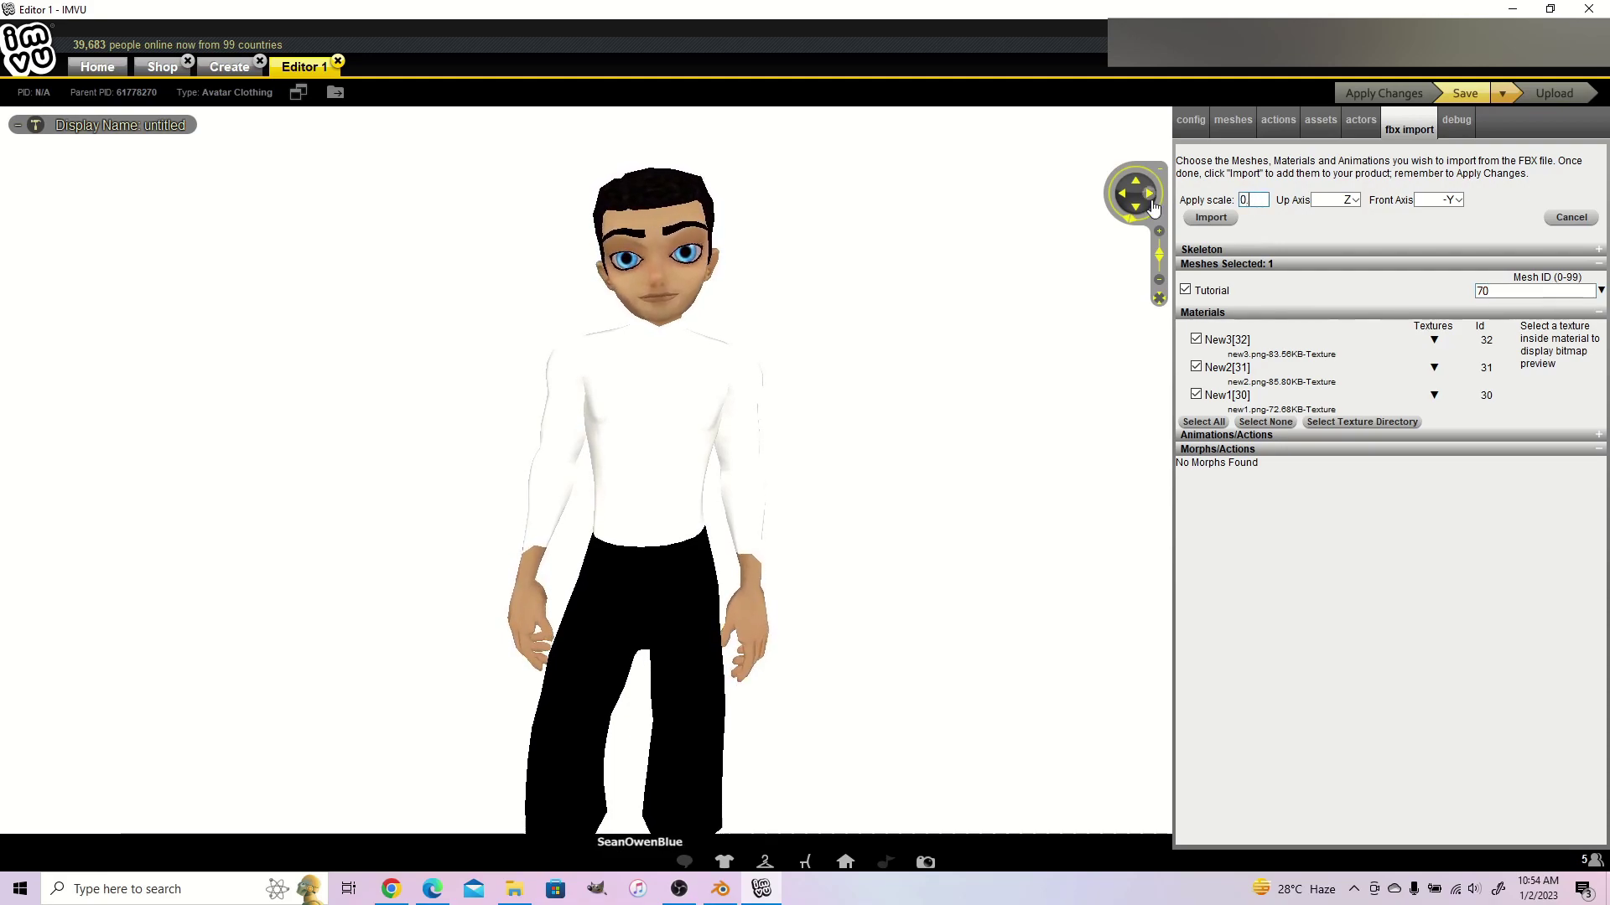
text(01)
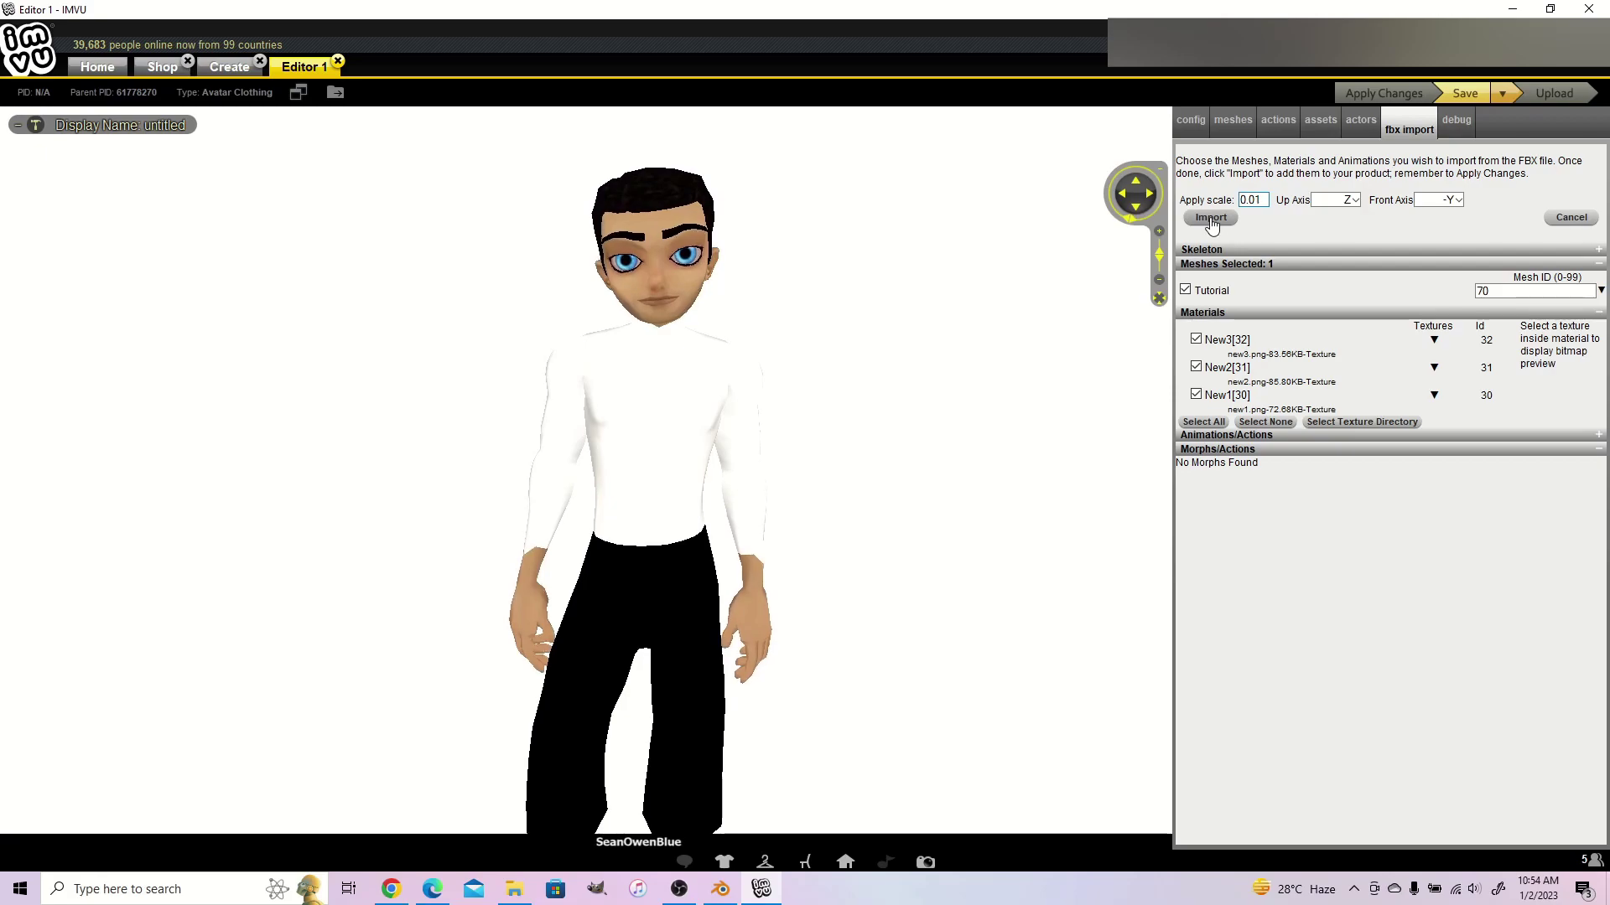
click(1211, 218)
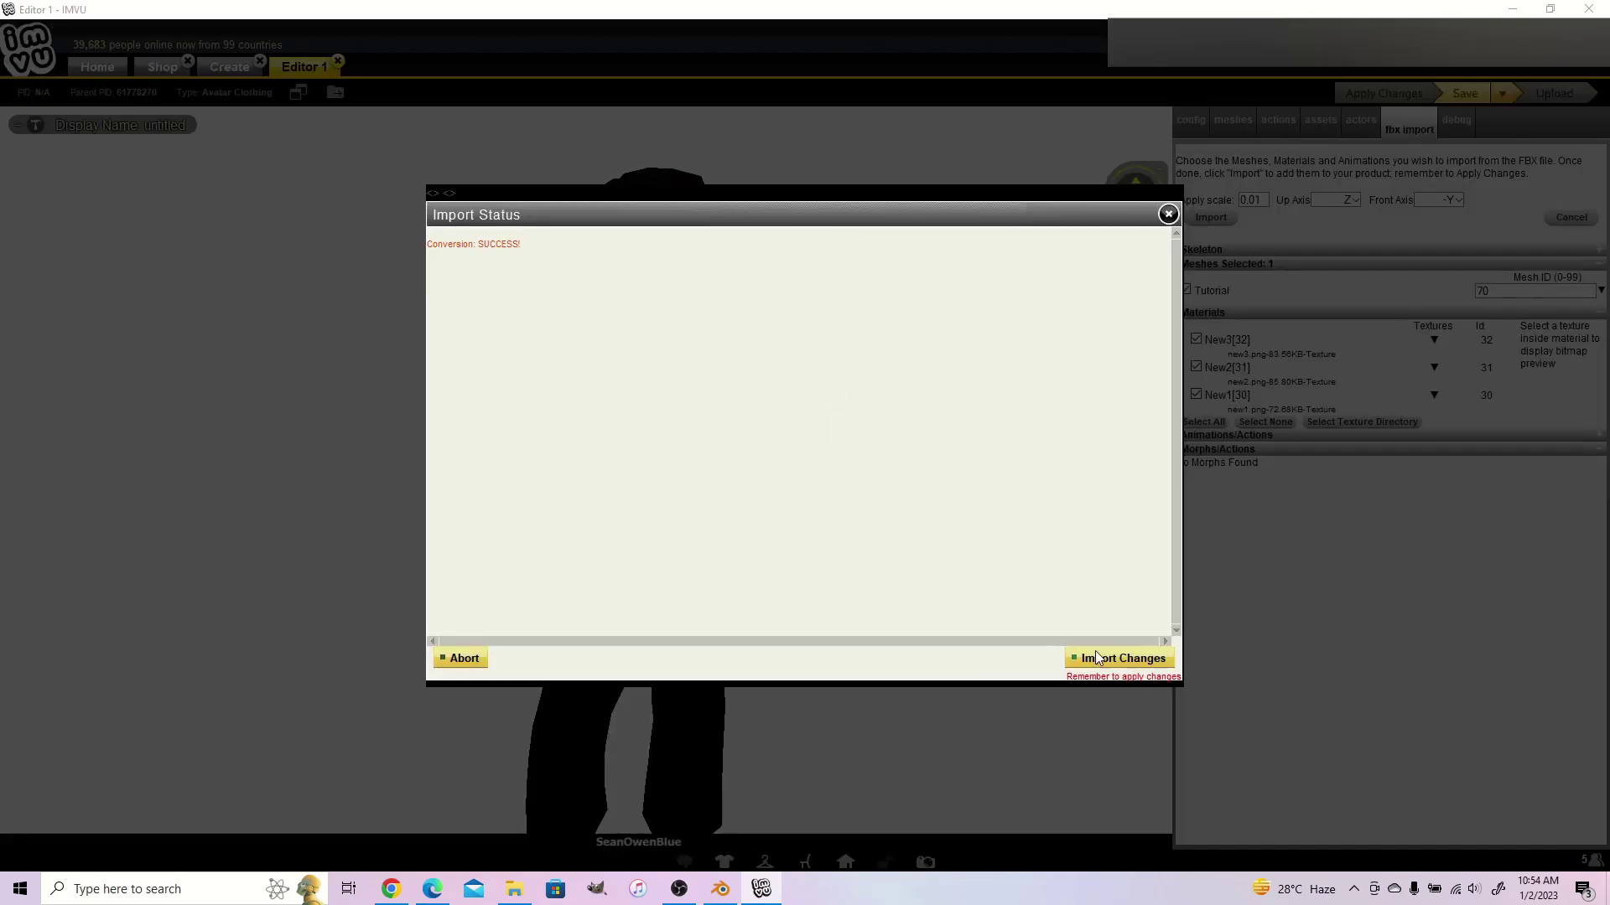
Step: Accept the imported changes and inspect the shirt's materials 30, 31 and 32
click(1103, 659)
click(1233, 121)
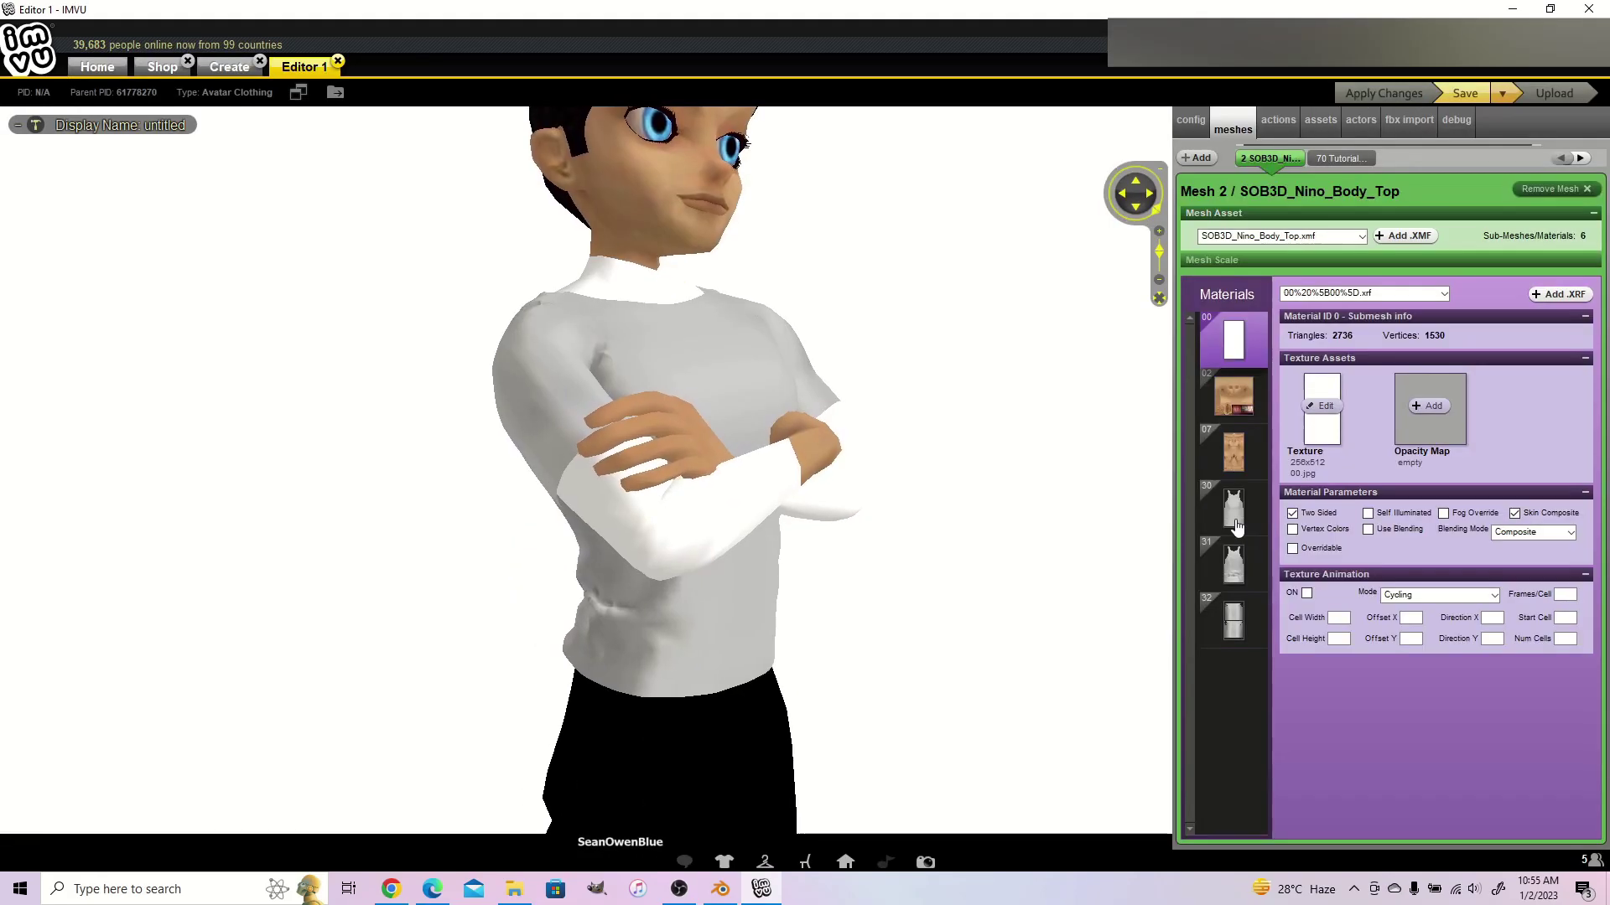
click(1233, 512)
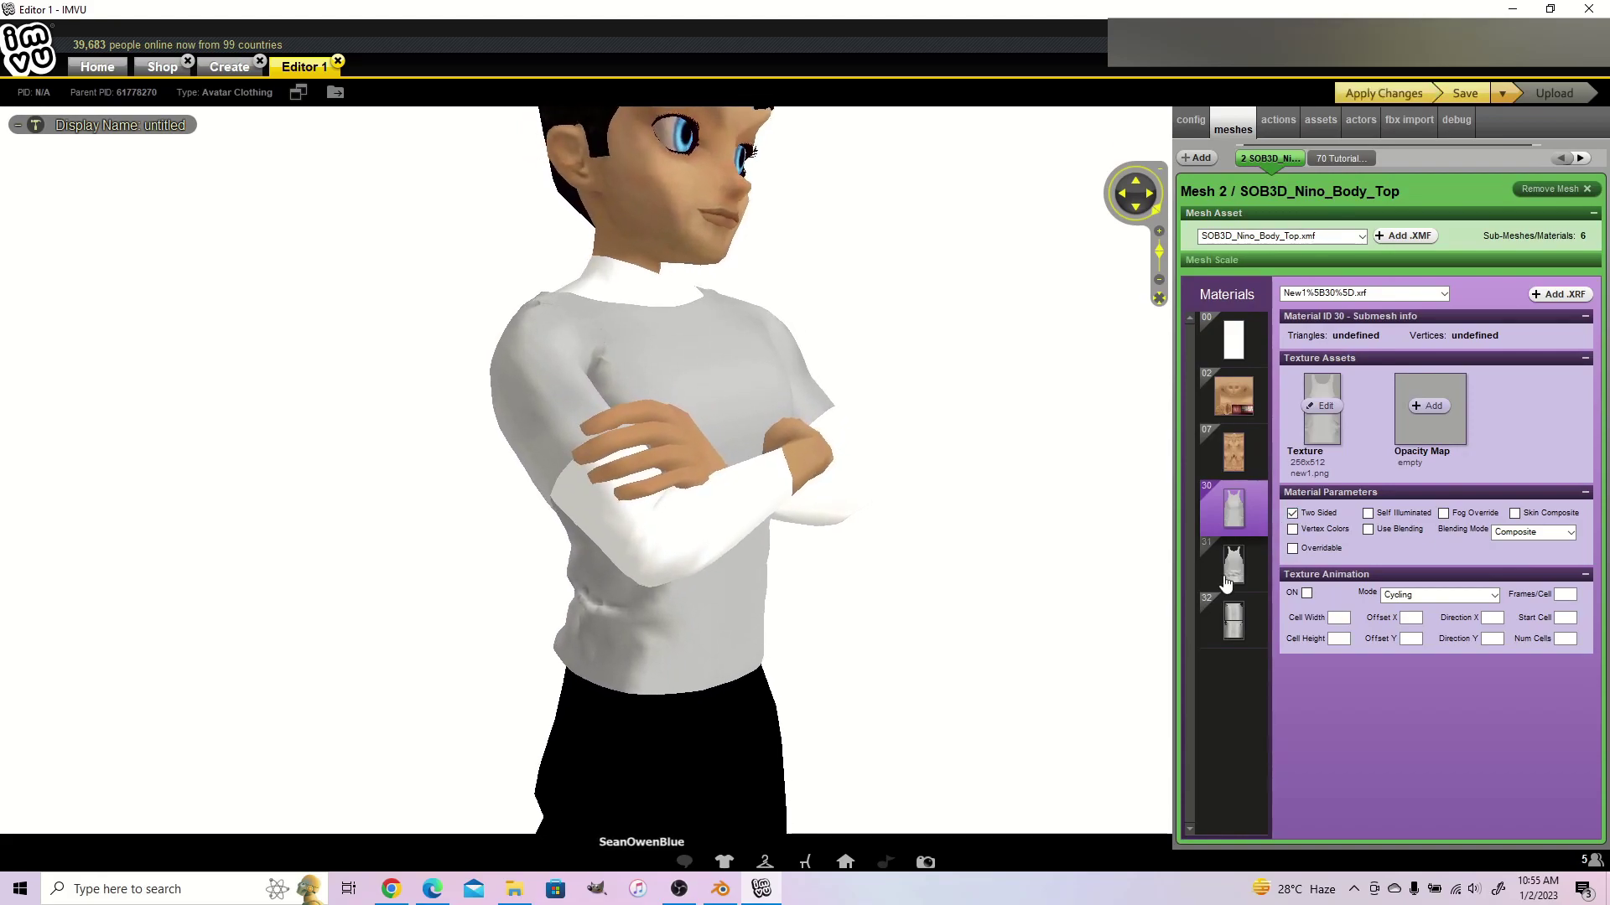
click(1234, 566)
click(1234, 620)
click(1322, 515)
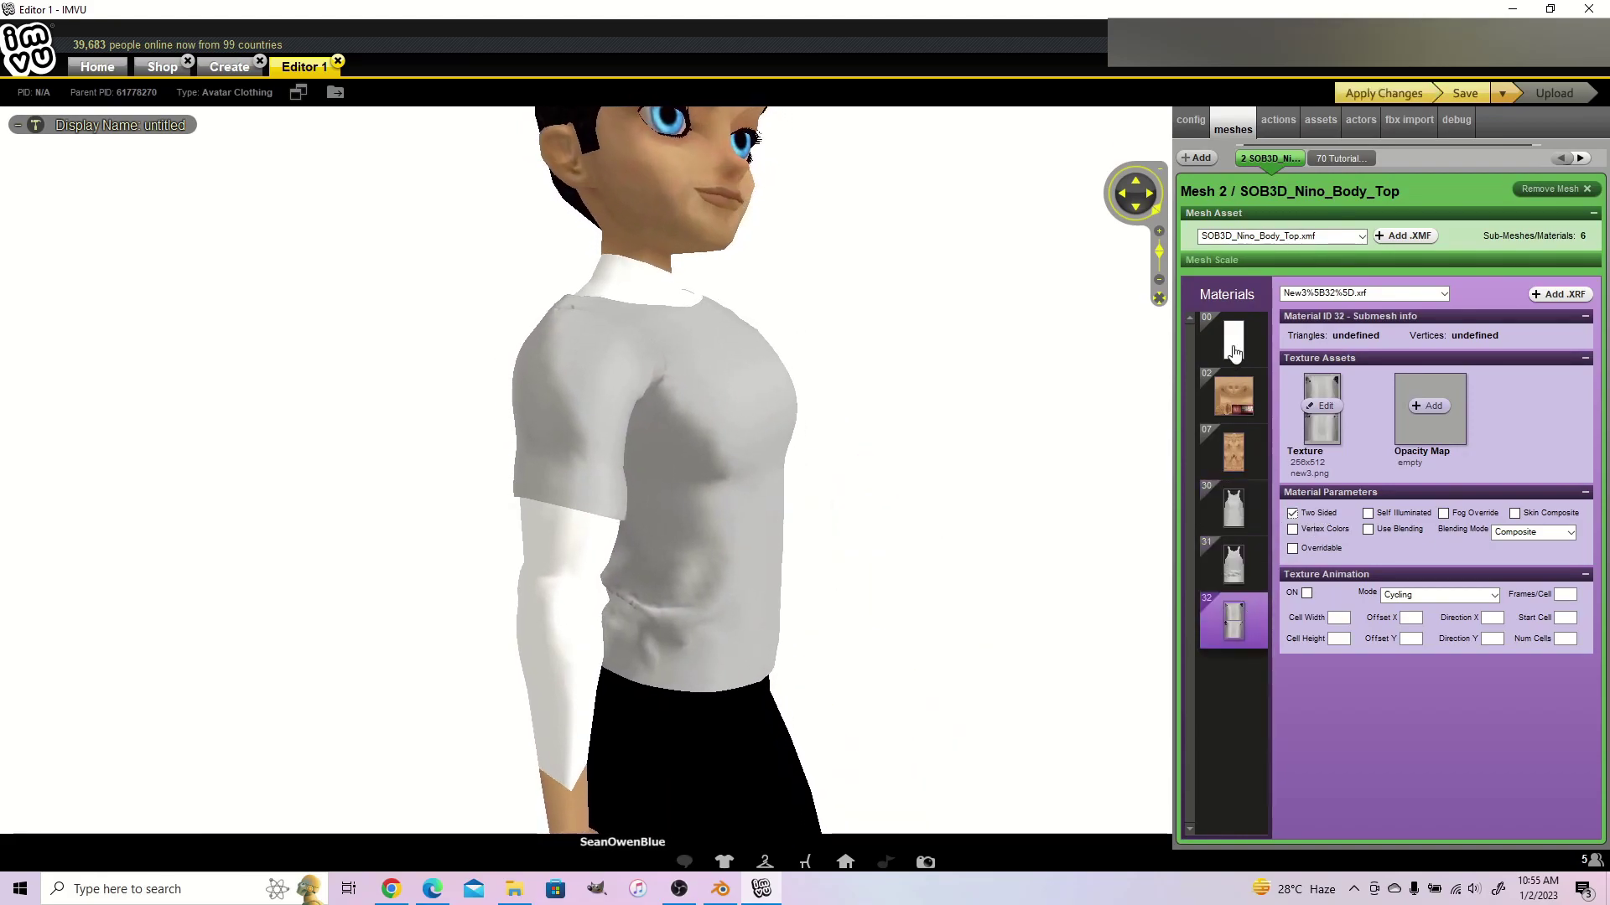
Step: Add MCG.jpg as the opacity map of the body top's material 00
click(1233, 339)
click(1427, 408)
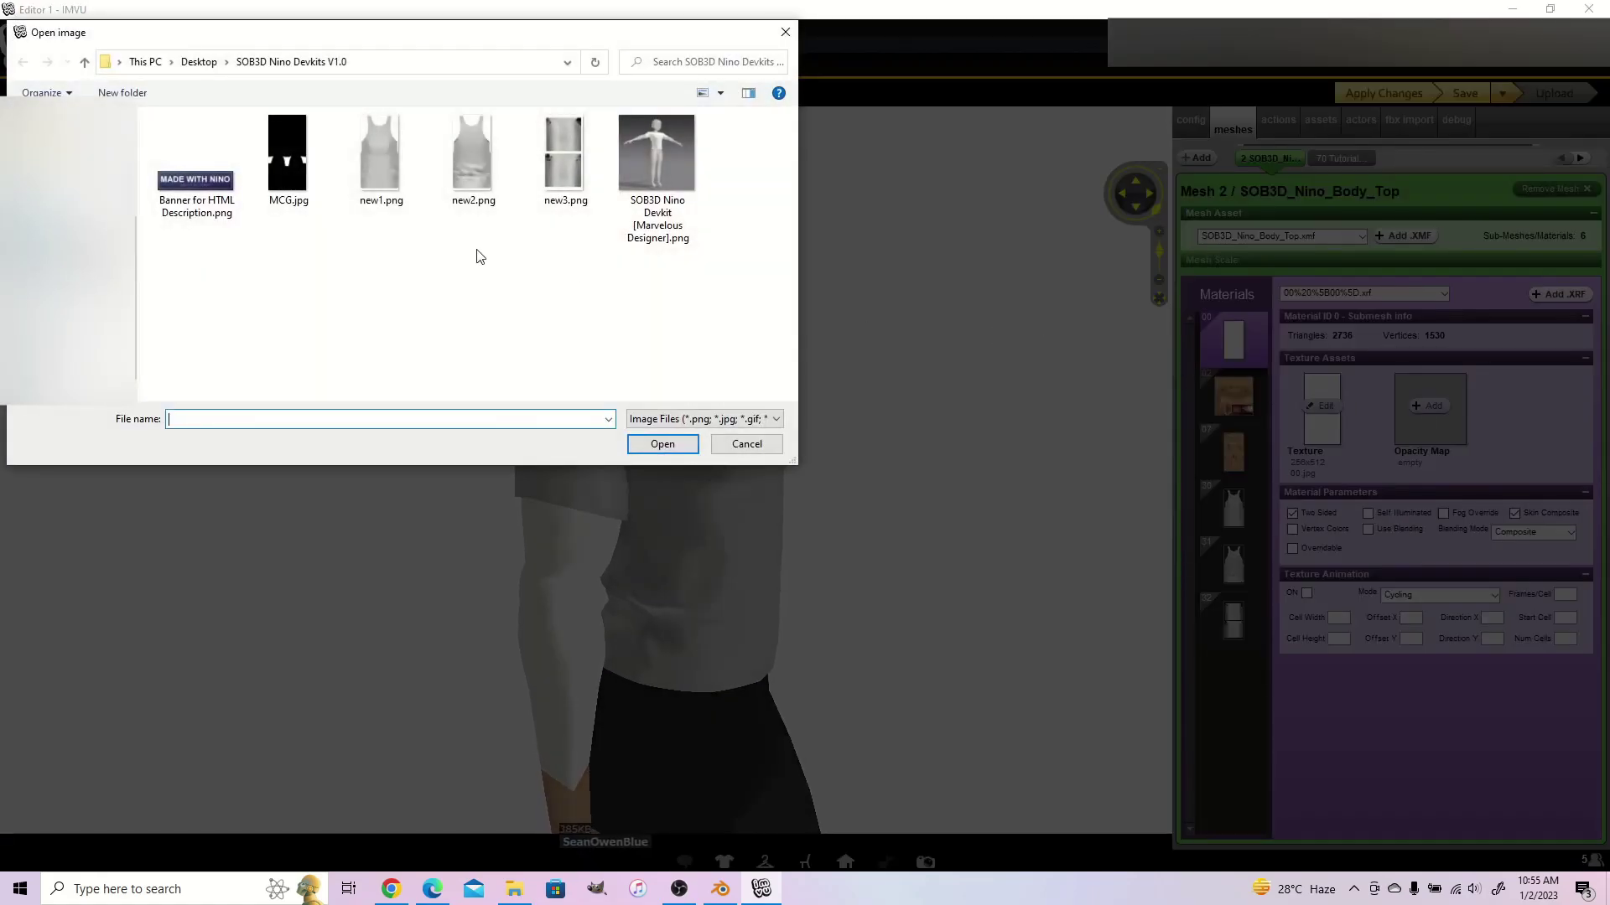
double_click(298, 190)
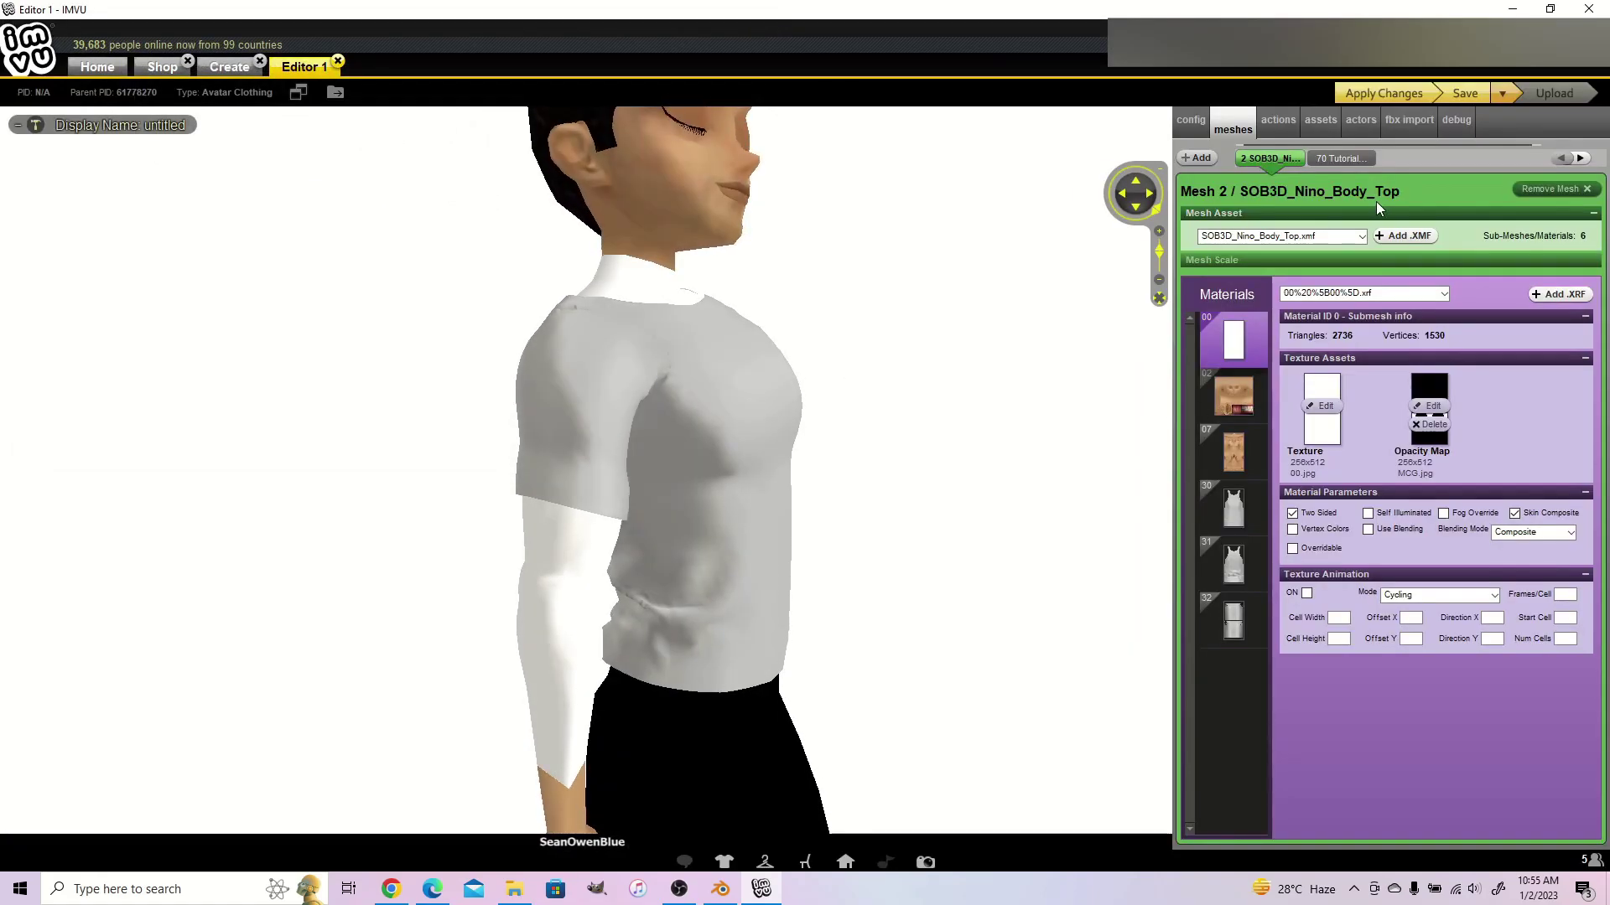